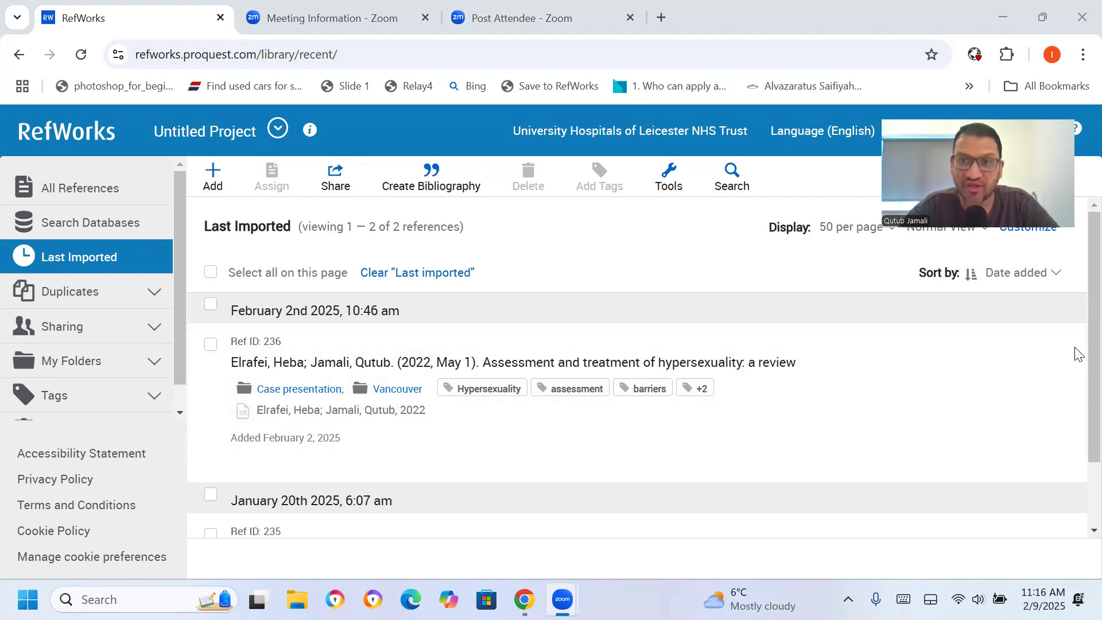
{"action": "scroll", "coordinate": [1075, 459], "scroll_direction": "down", "scroll_amount": 2}
{"action": "scroll", "coordinate": [1077, 307], "scroll_direction": "up", "scroll_amount": 2}
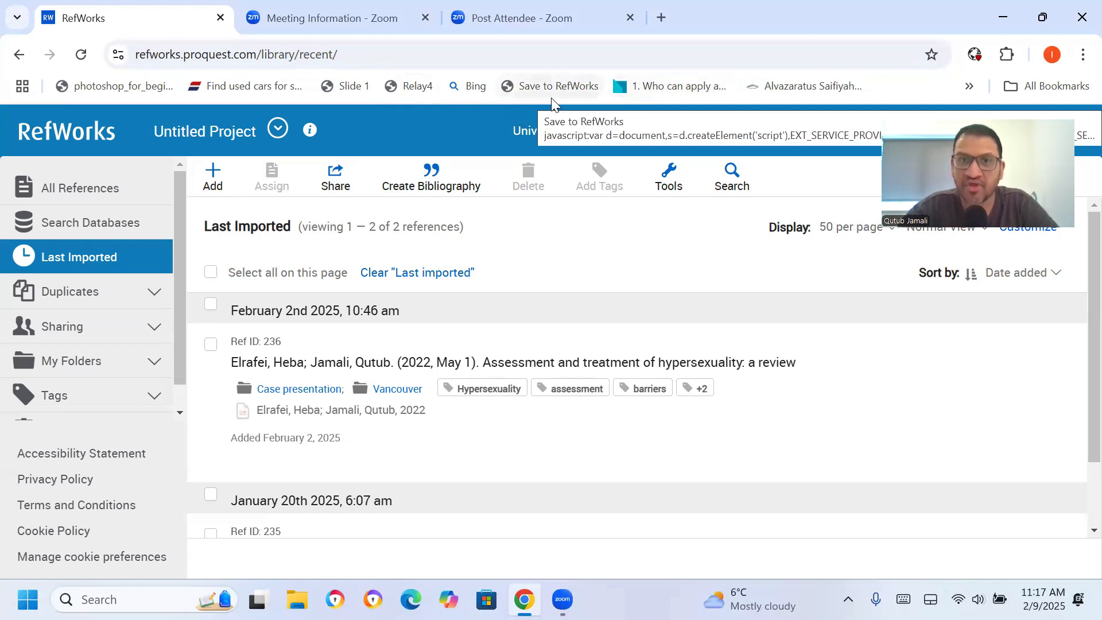
Try to install the Save to RefWorks button from the tools page onto the browser's favorites bar.
{"action": "left_click", "coordinate": [671, 189]}
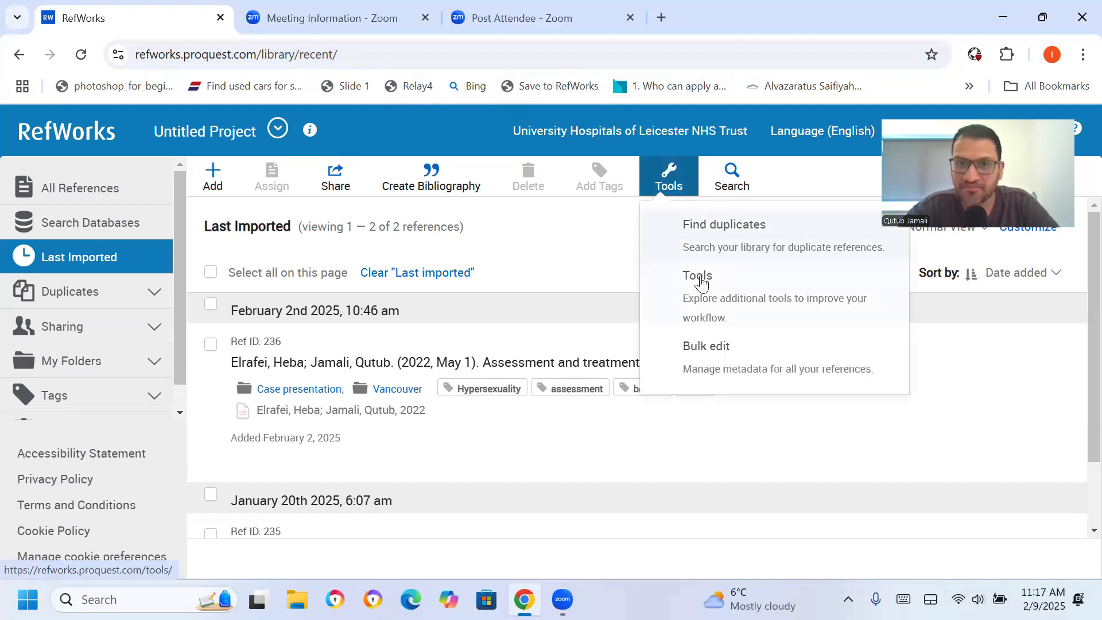
{"action": "left_click", "coordinate": [722, 310]}
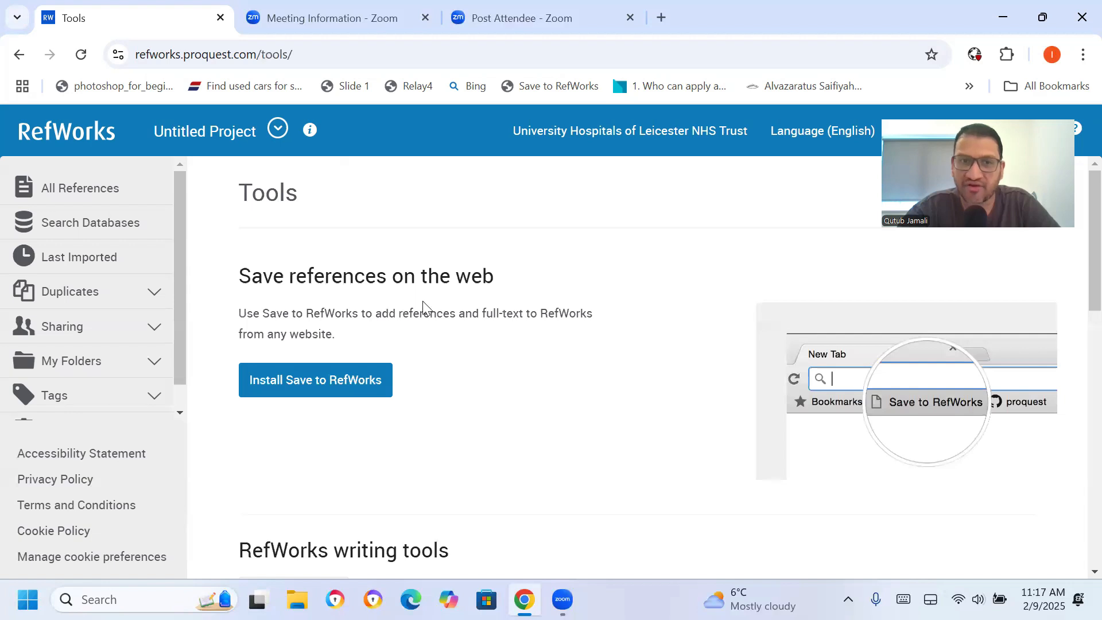
{"action": "left_click", "coordinate": [321, 385]}
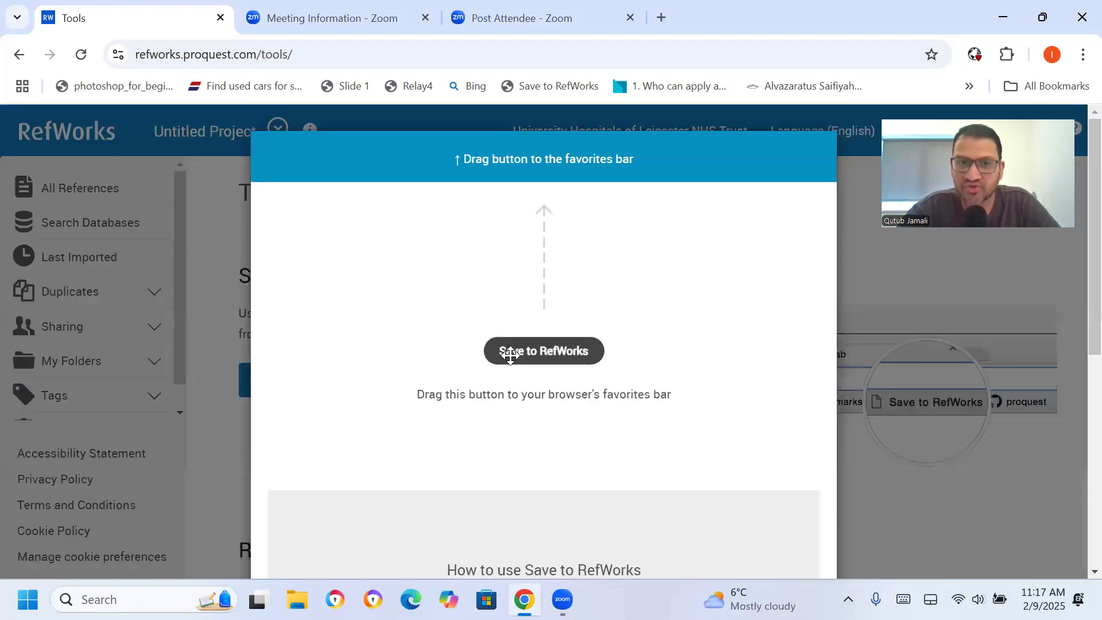
{"action": "left_click_drag", "start_coordinate": [510, 354], "coordinate": [533, 91]}
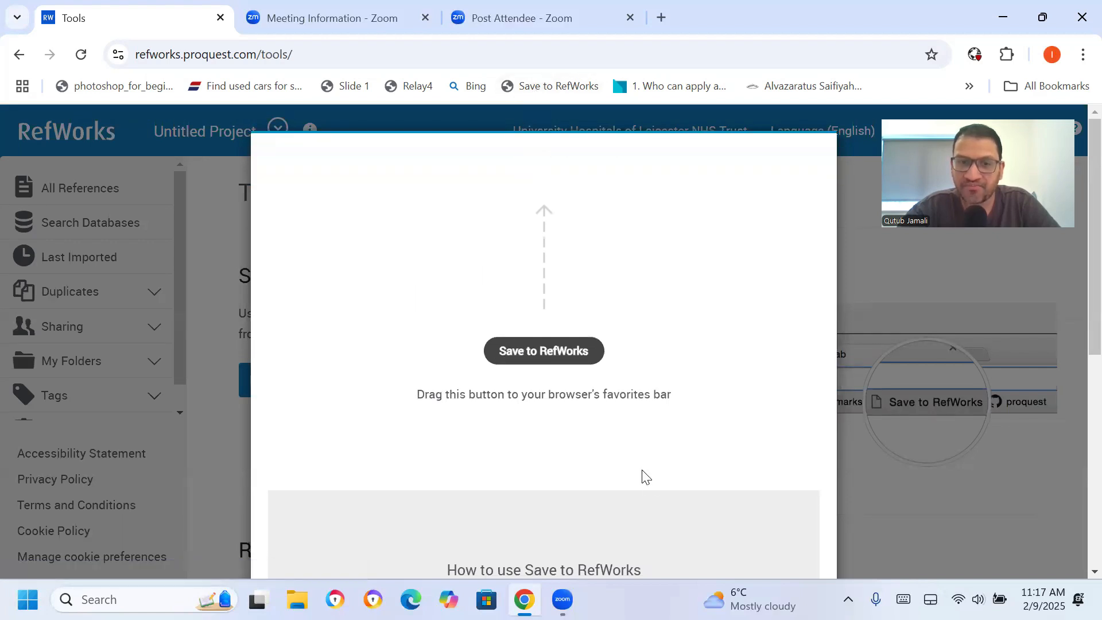
{"action": "key", "text": "Escape"}
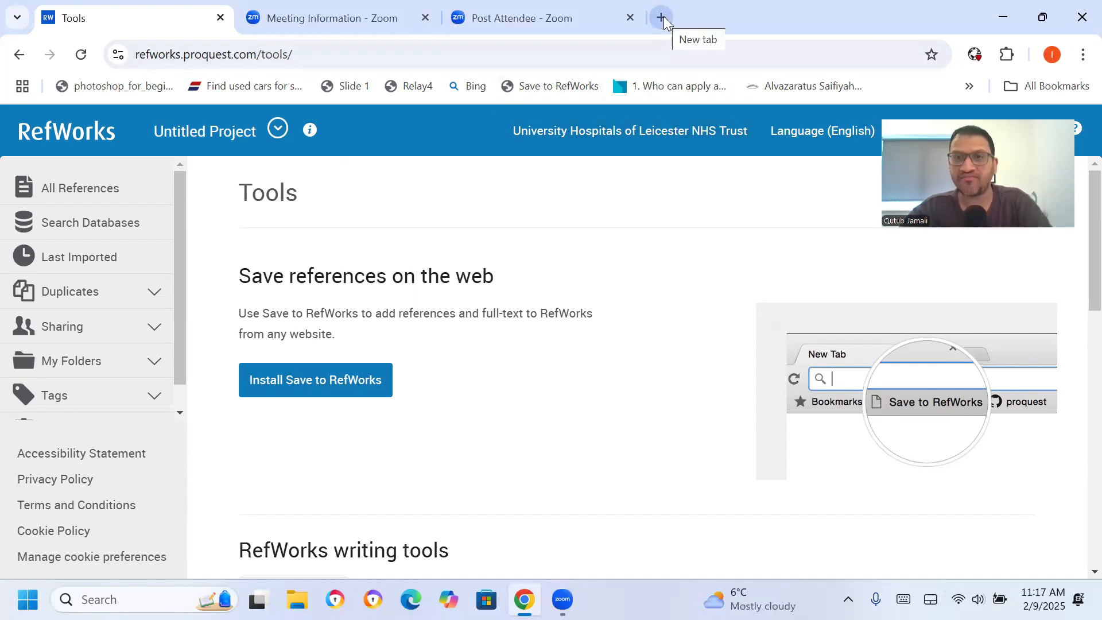
{"action": "left_click", "coordinate": [663, 17]}
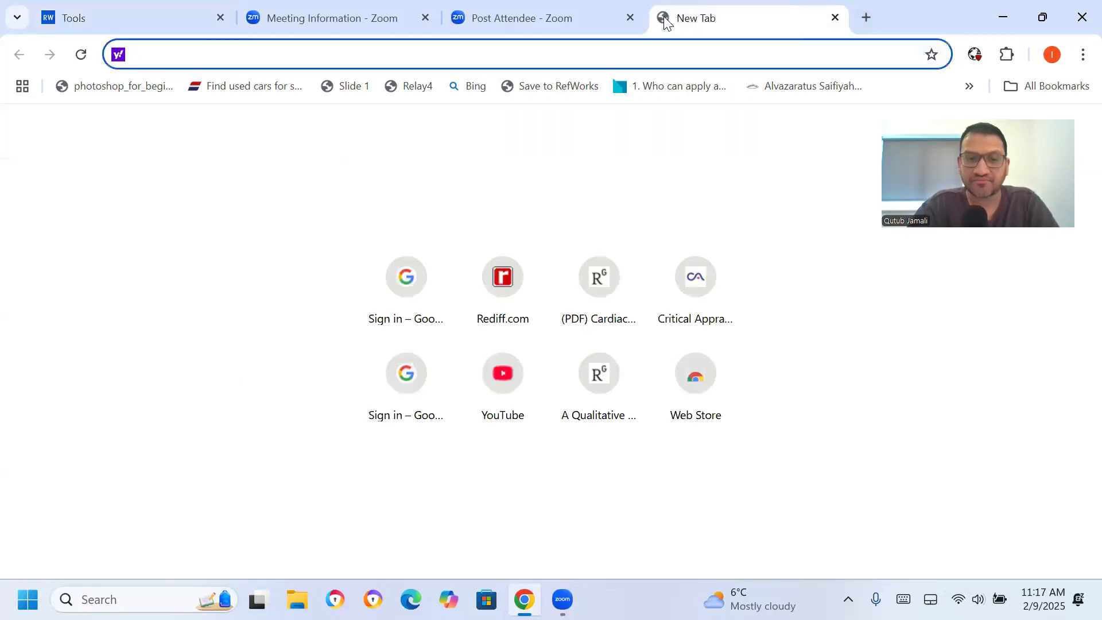
{"action": "type", "text": "www."}
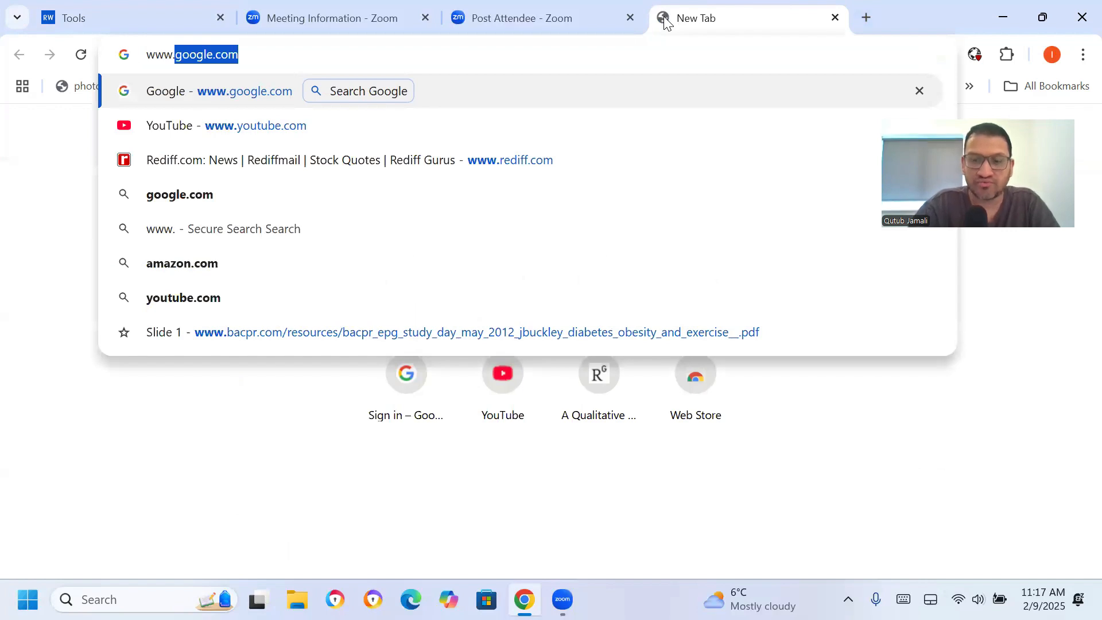
{"action": "key", "text": "Return"}
Search Google for "galantamine as a treatment option for nicotine addiction".
{"action": "type", "text": "ga"}
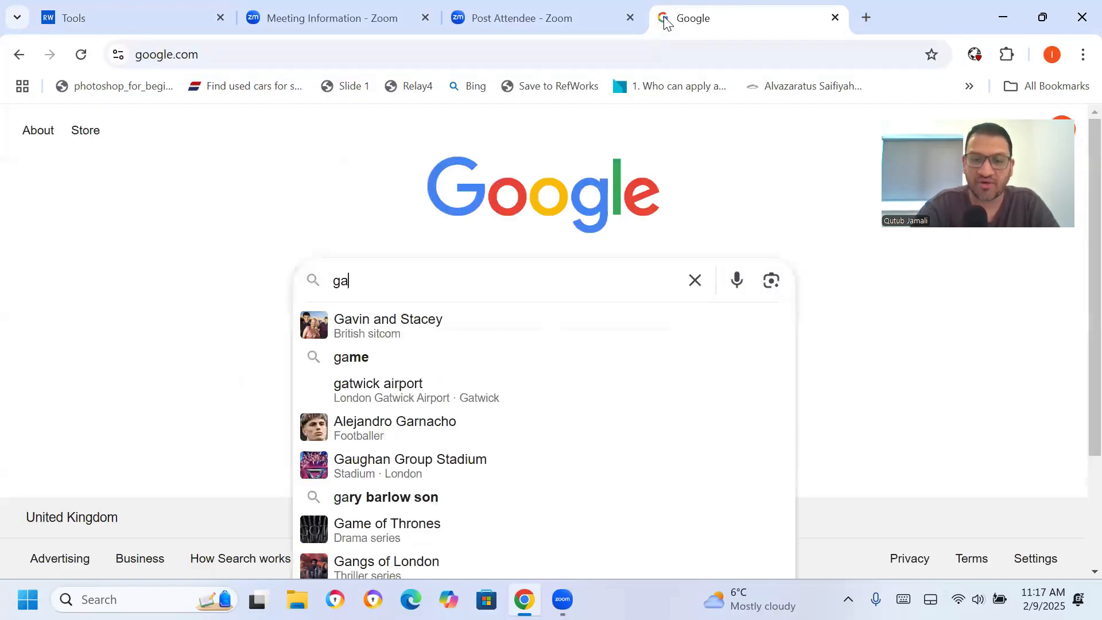
{"action": "type", "text": "lantamine as a treate"}
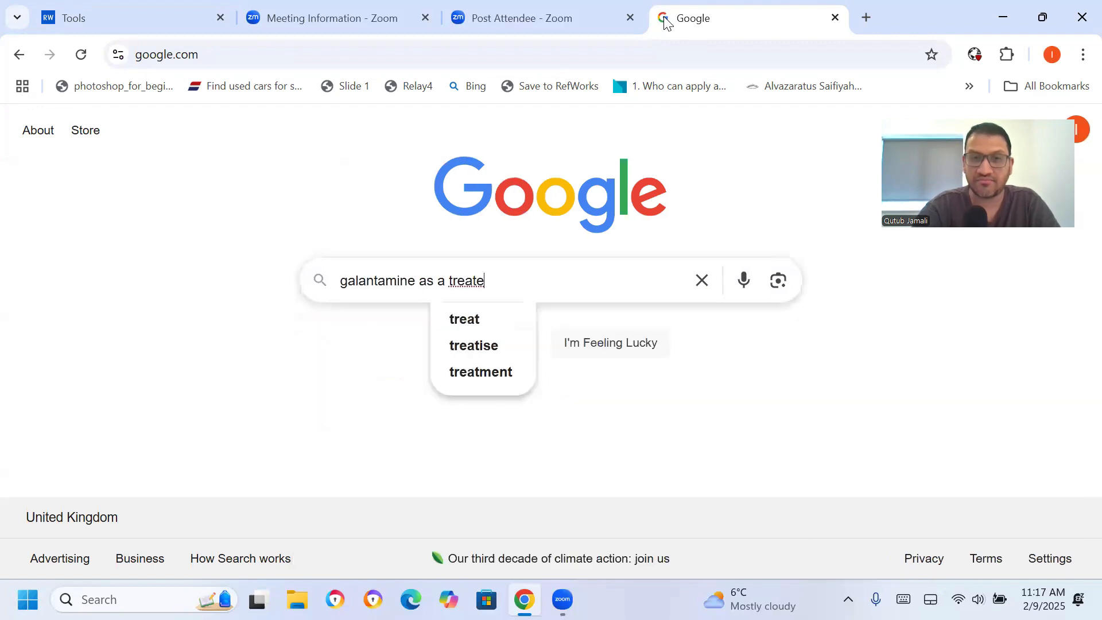
{"action": "key", "text": "BackSpace"}
{"action": "type", "text": "m"}
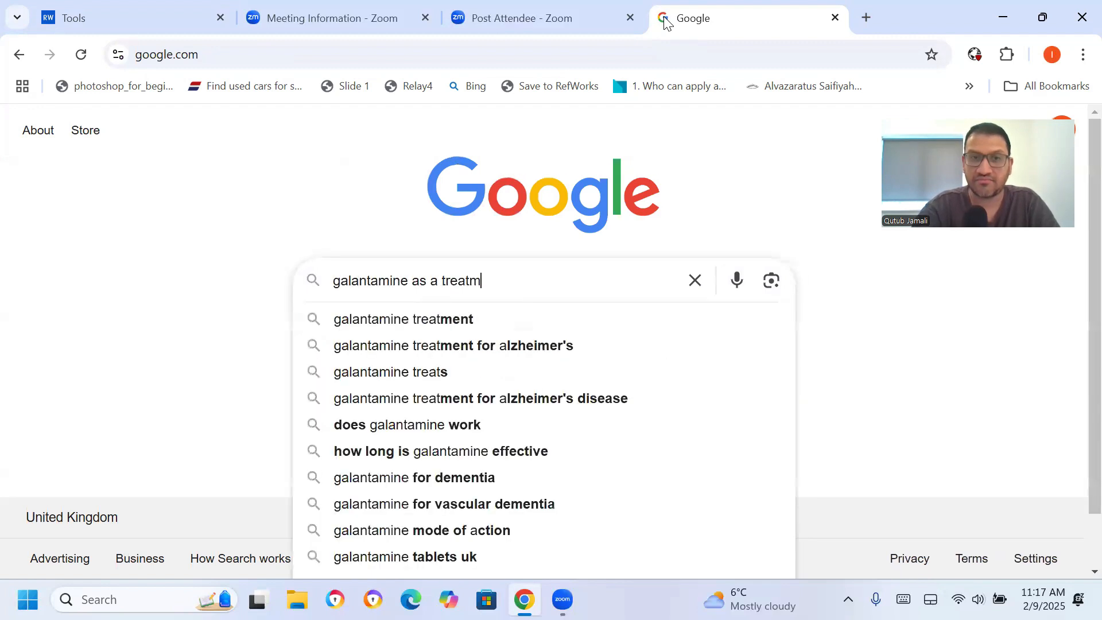
{"action": "type", "text": "ent opio"}
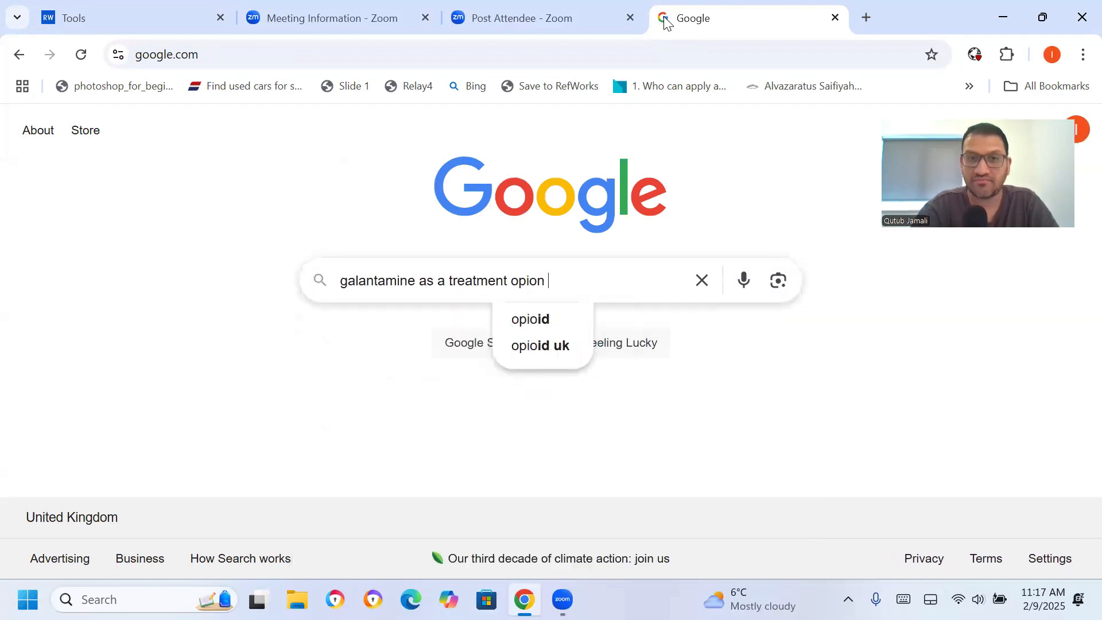
{"action": "key", "text": "BackSpace"}
{"action": "key", "text": "BackSpace"}
{"action": "type", "text": "tion for noit"}
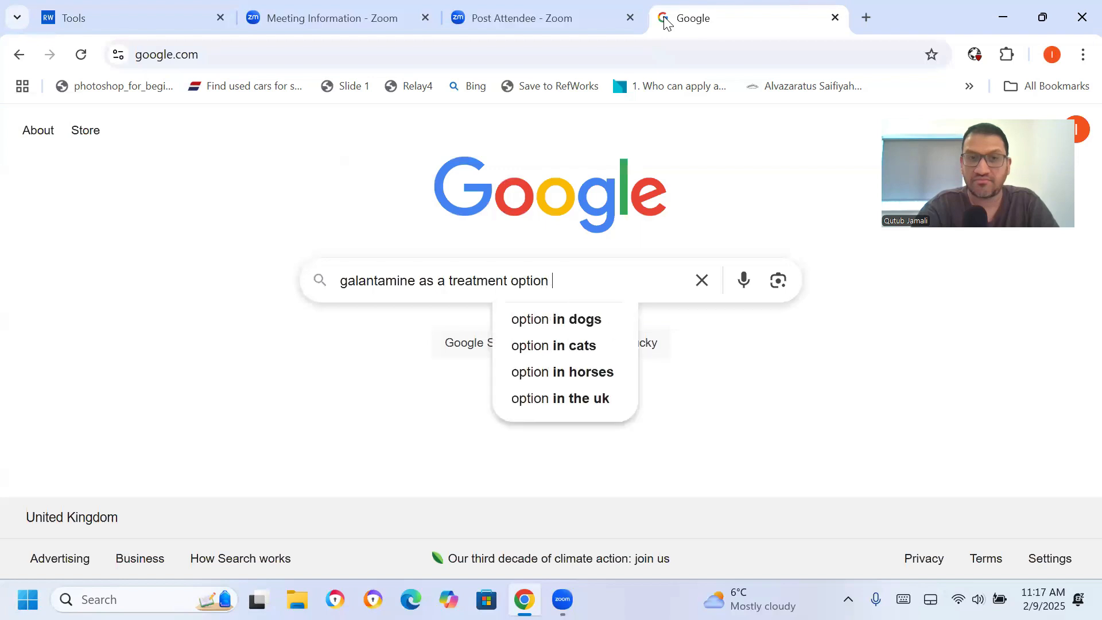
{"action": "key", "text": "BackSpace"}
{"action": "key", "text": "BackSpace"}
{"action": "key", "text": "BackSpace"}
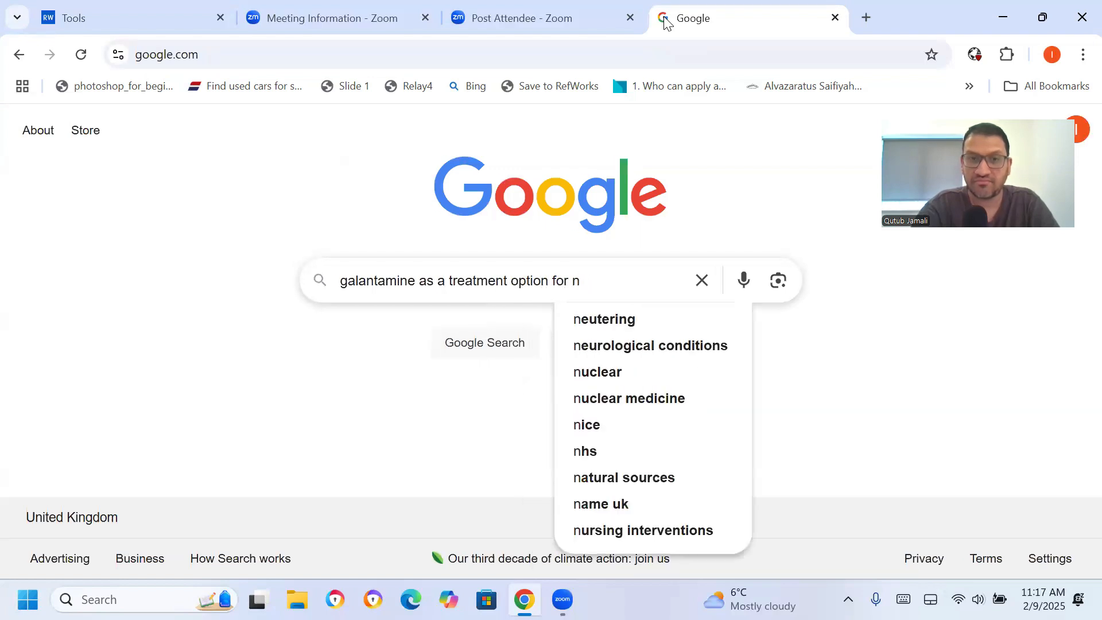
{"action": "type", "text": "icotine addiction"}
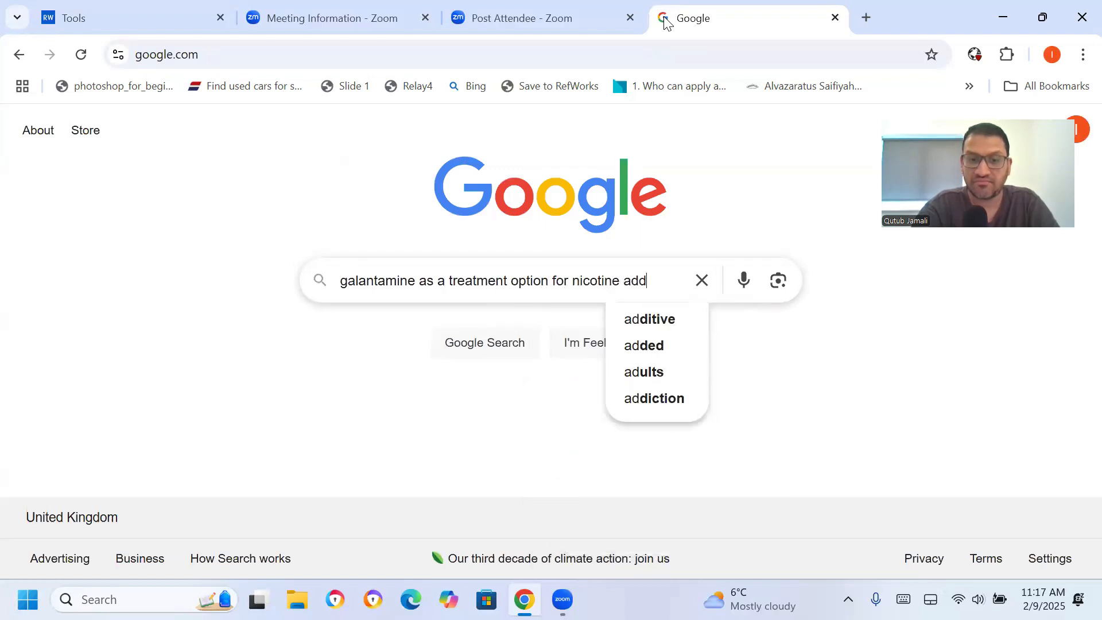
{"action": "key", "text": "Return"}
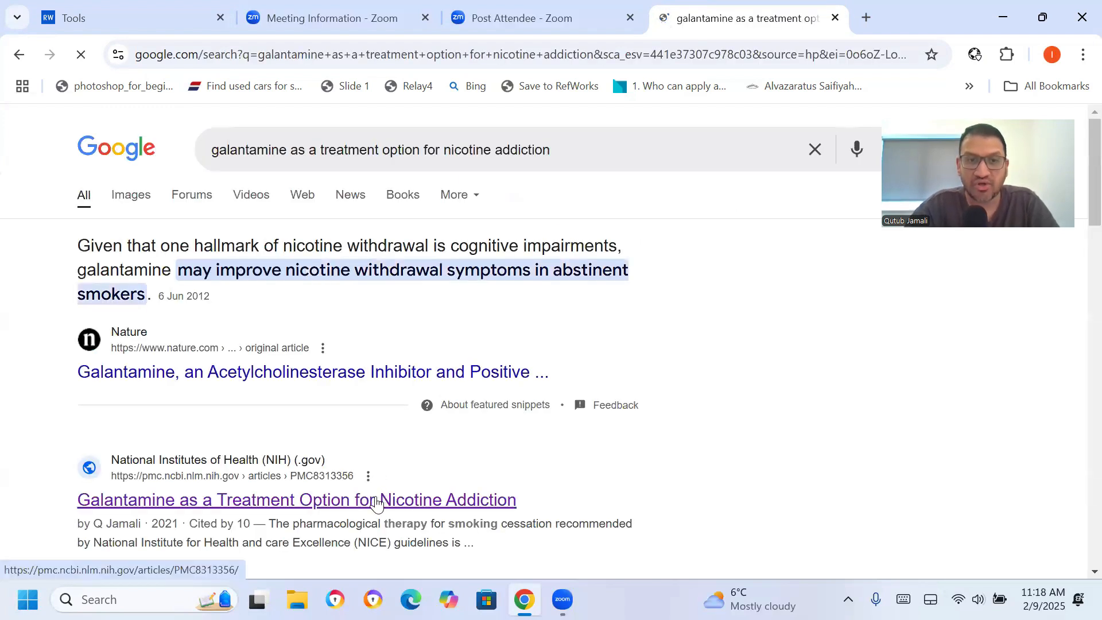
Open the PMC article "Galantamine as a Treatment Option for Nicotine Addiction" from the search results and bring its title into view.
{"action": "left_click", "coordinate": [379, 498]}
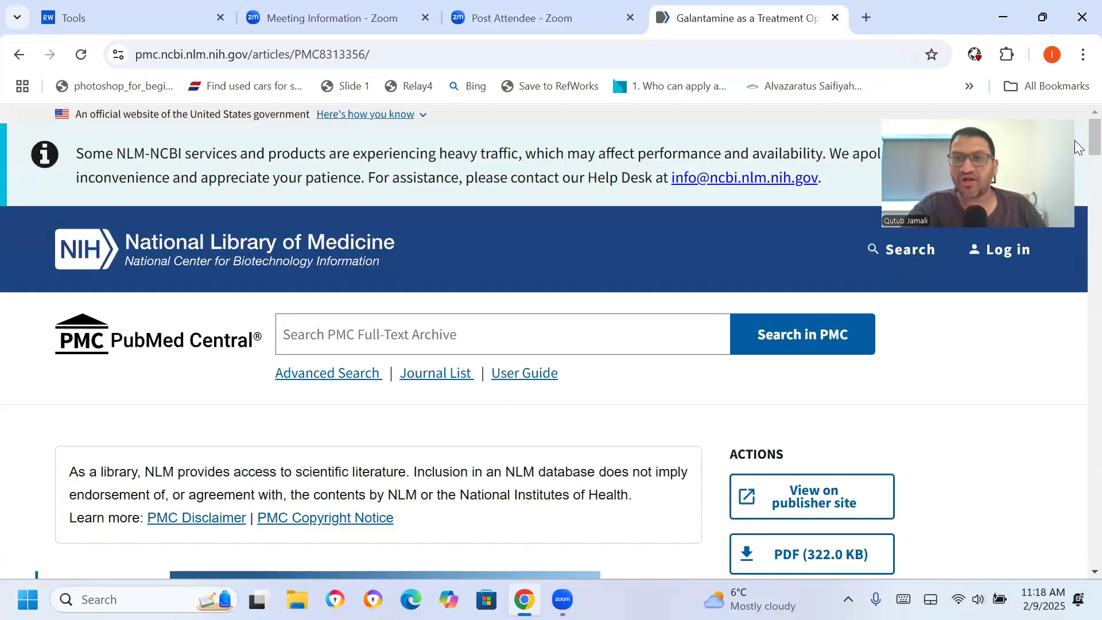
{"action": "scroll", "coordinate": [1074, 143], "scroll_direction": "down", "scroll_amount": 5}
{"action": "scroll", "coordinate": [1074, 160], "scroll_direction": "down", "scroll_amount": 2}
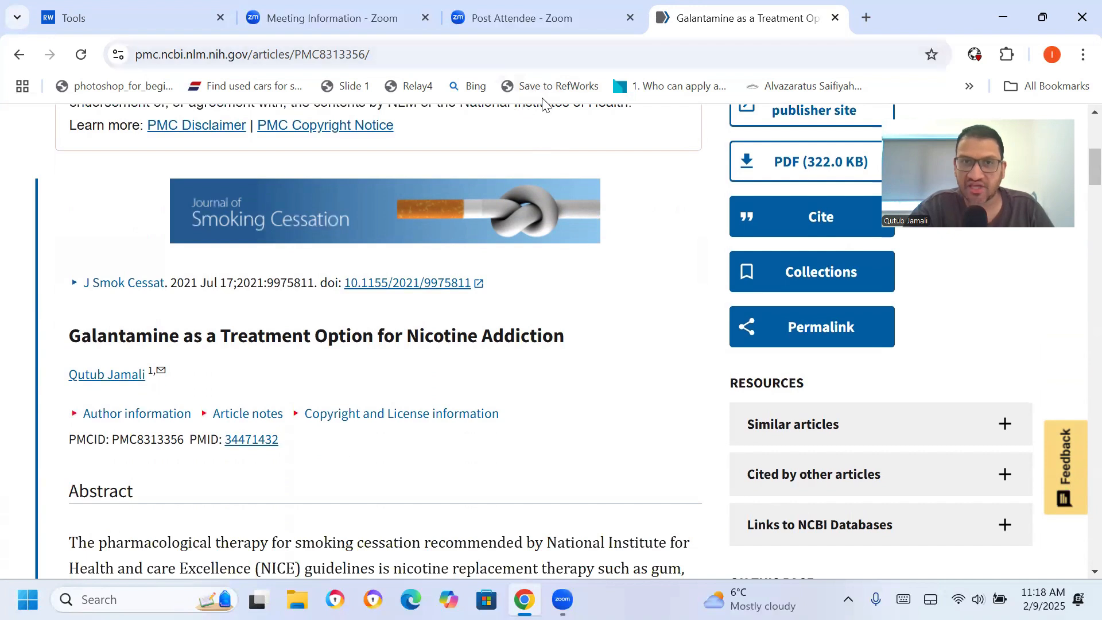
Import the article with Save to RefWorks into Untitled Project, not in a folder and with database tags, and close the sidebar.
{"action": "left_click", "coordinate": [570, 90]}
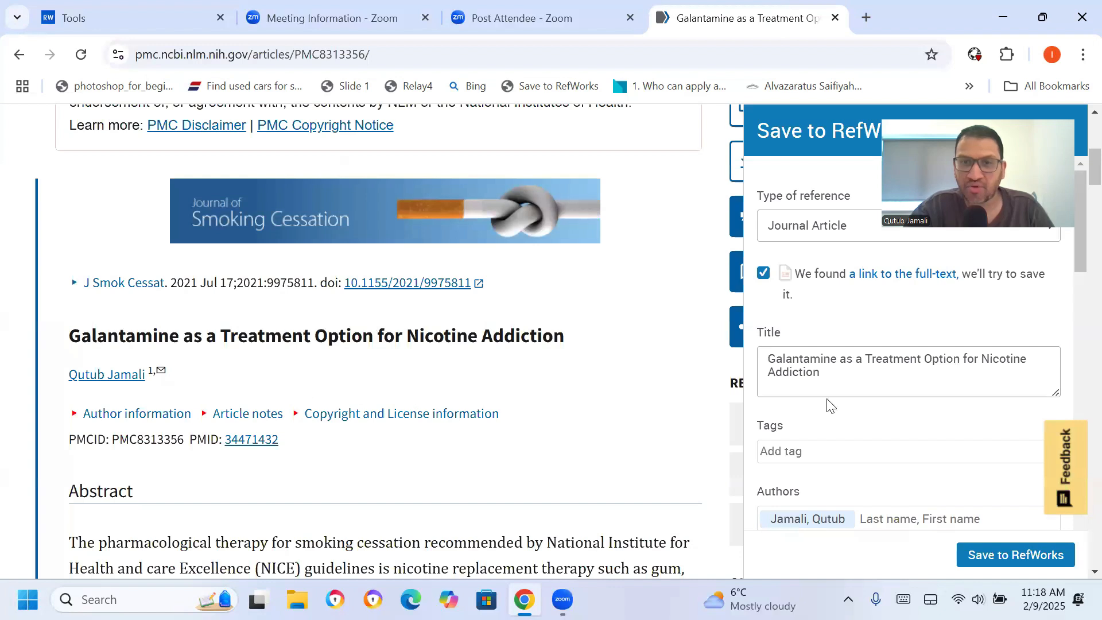
{"action": "scroll", "coordinate": [1076, 277], "scroll_direction": "down", "scroll_amount": 1}
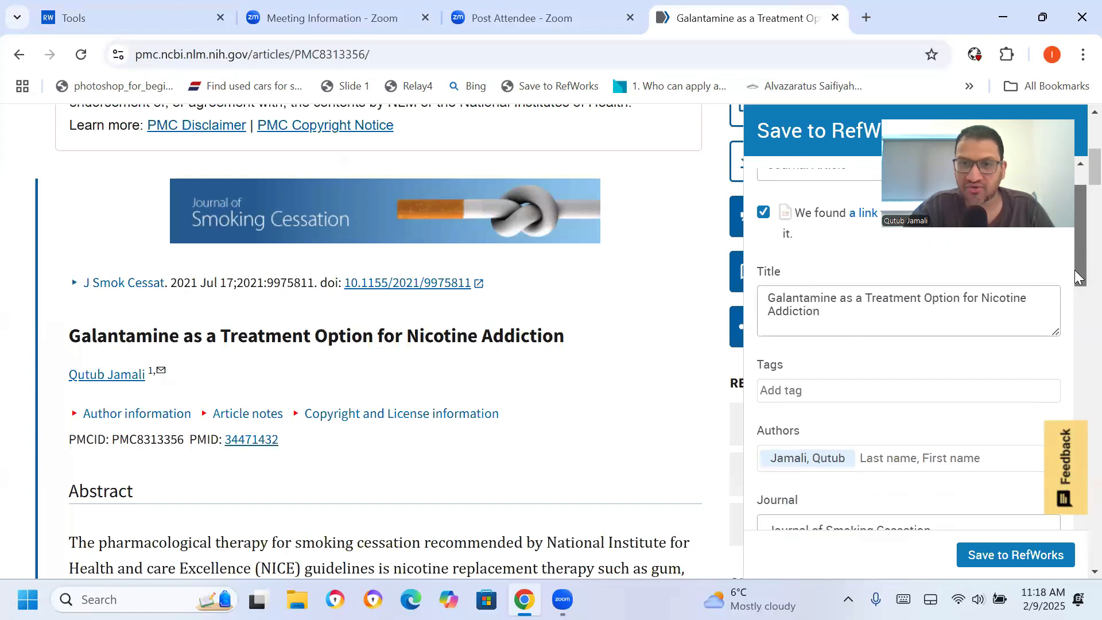
{"action": "left_click_drag", "start_coordinate": [1076, 277], "coordinate": [1005, 537]}
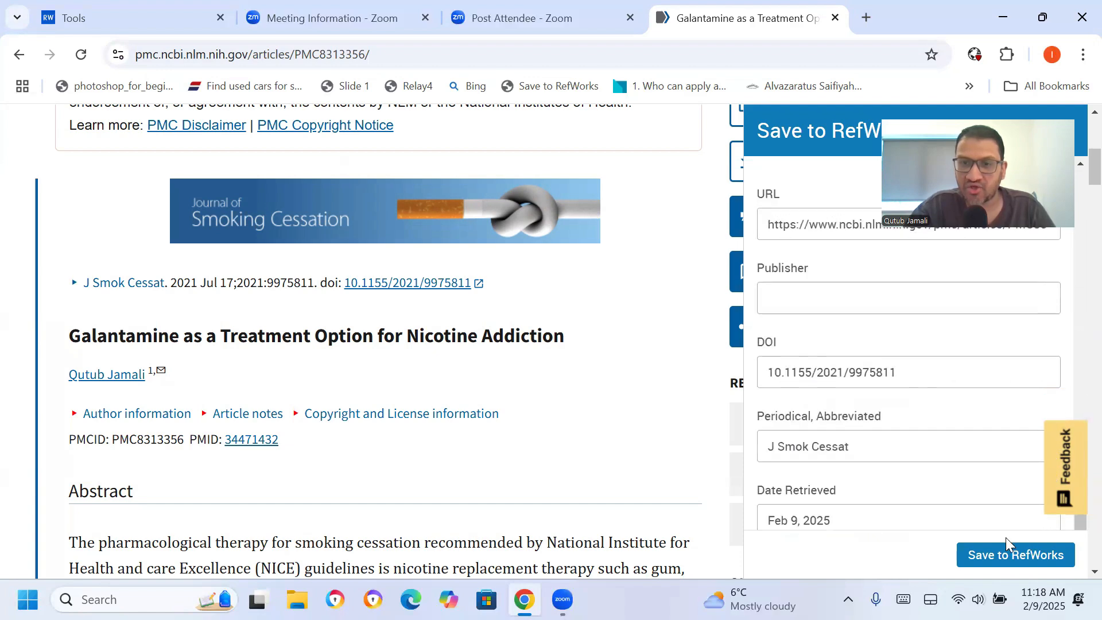
{"action": "left_click", "coordinate": [998, 545]}
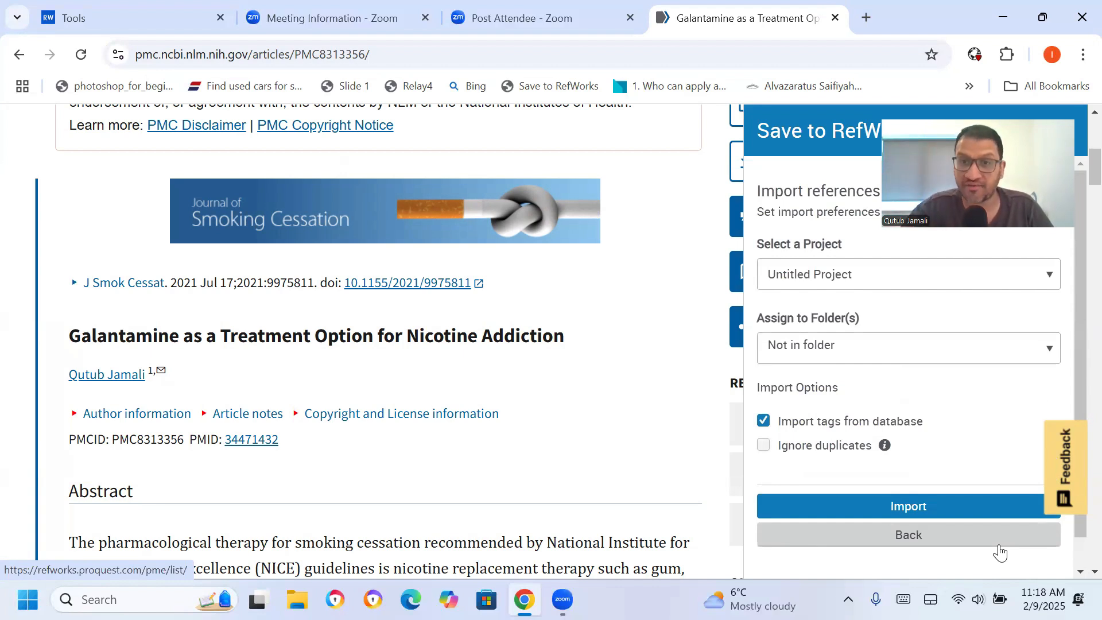
{"action": "left_click", "coordinate": [922, 507]}
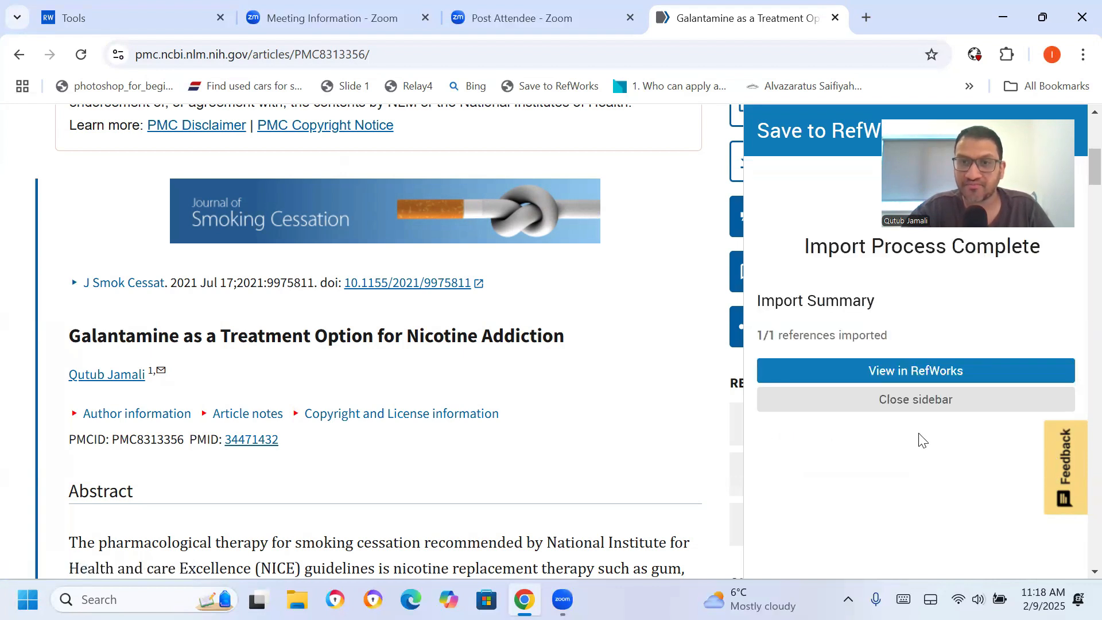
{"action": "left_click", "coordinate": [920, 400]}
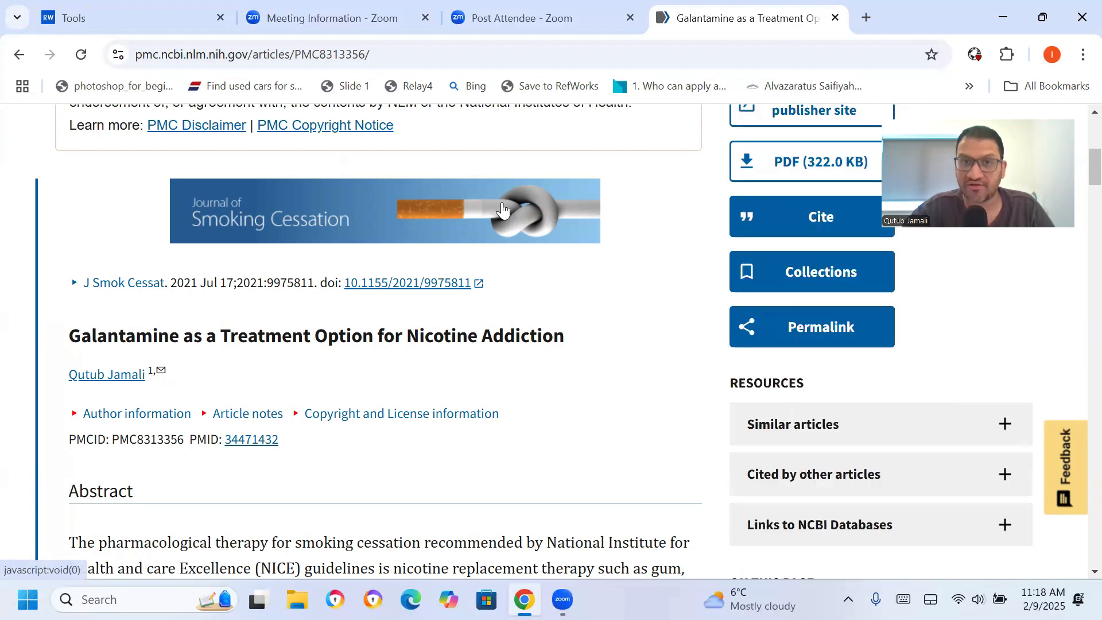
Return to the RefWorks library and display the last imported references.
{"action": "left_click", "coordinate": [140, 14]}
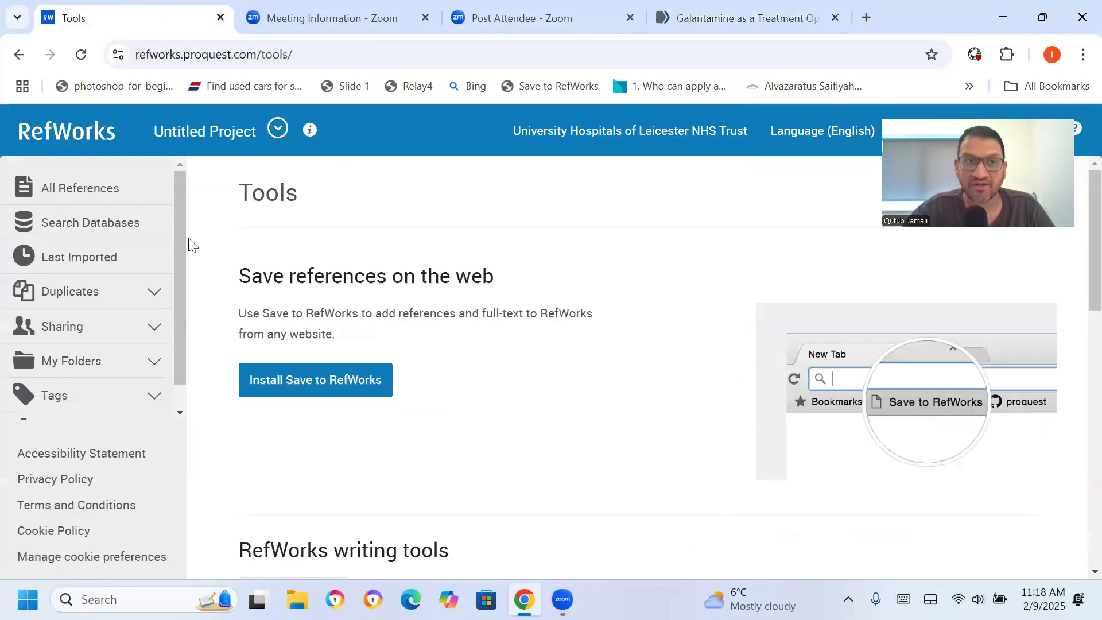
{"action": "left_click", "coordinate": [75, 133]}
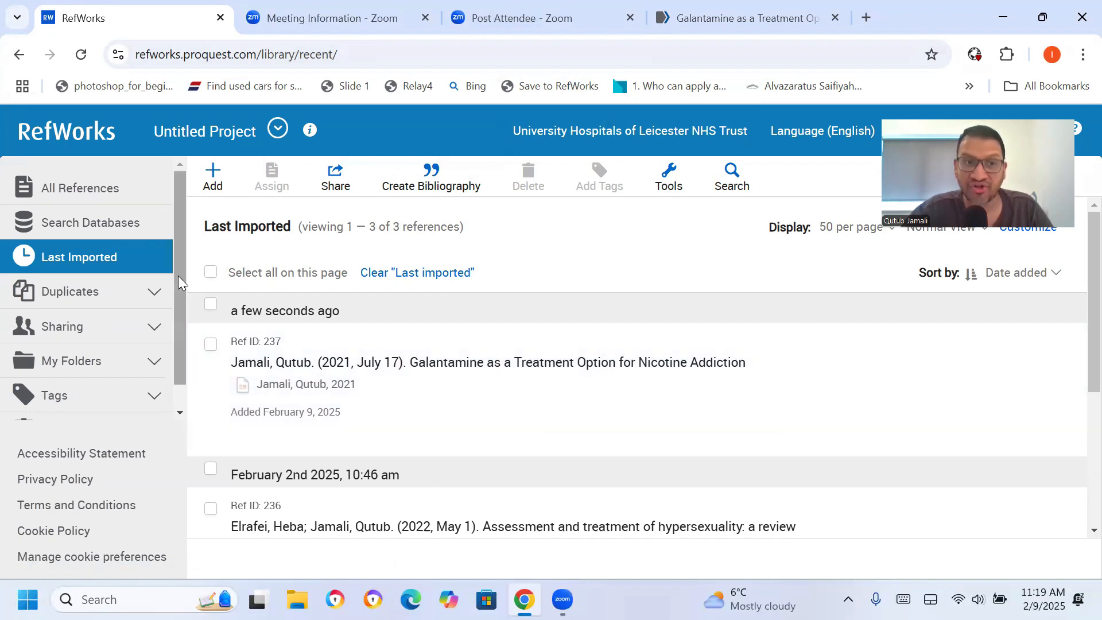
Create a new folder under My Folders, named with the article author's full name.
{"action": "scroll", "coordinate": [178, 276], "scroll_direction": "down", "scroll_amount": 1}
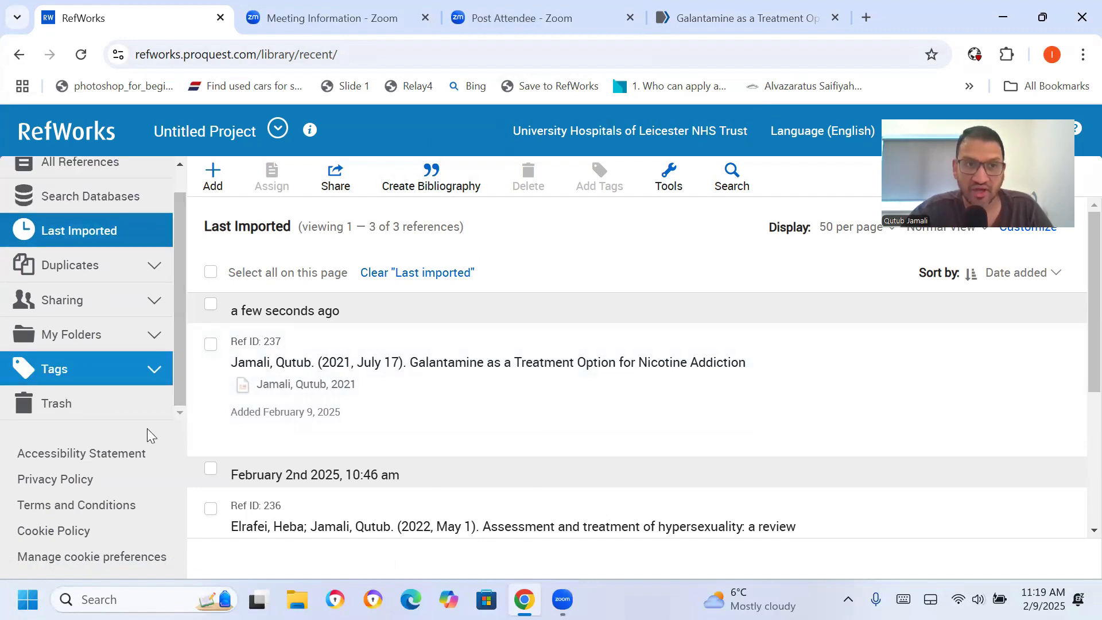
{"action": "left_click", "coordinate": [155, 335]}
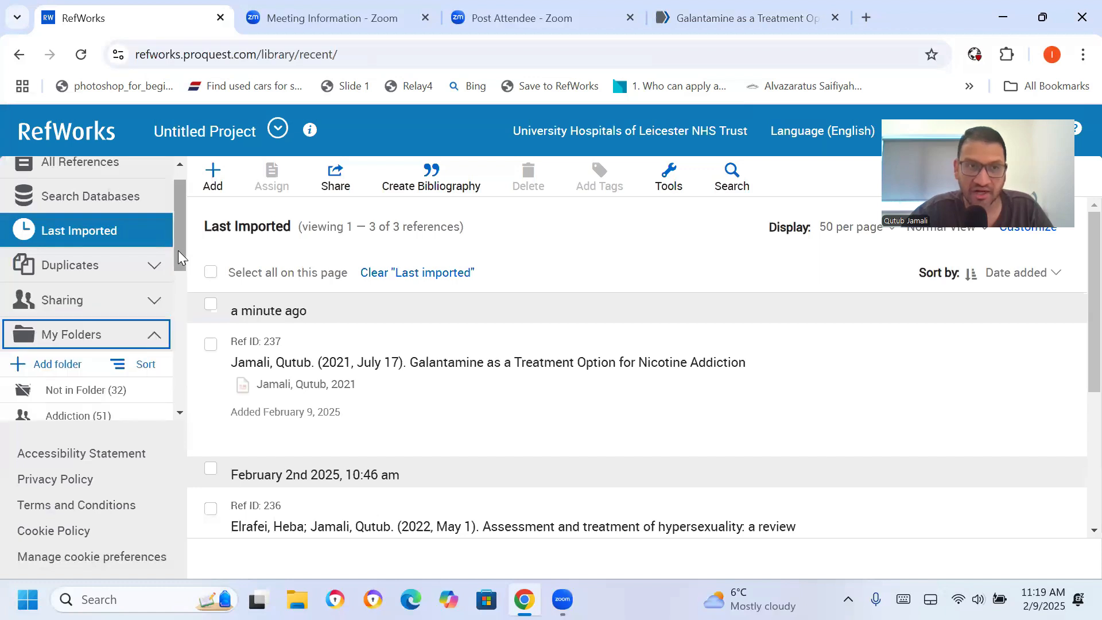
{"action": "left_click_drag", "start_coordinate": [178, 250], "coordinate": [181, 306]}
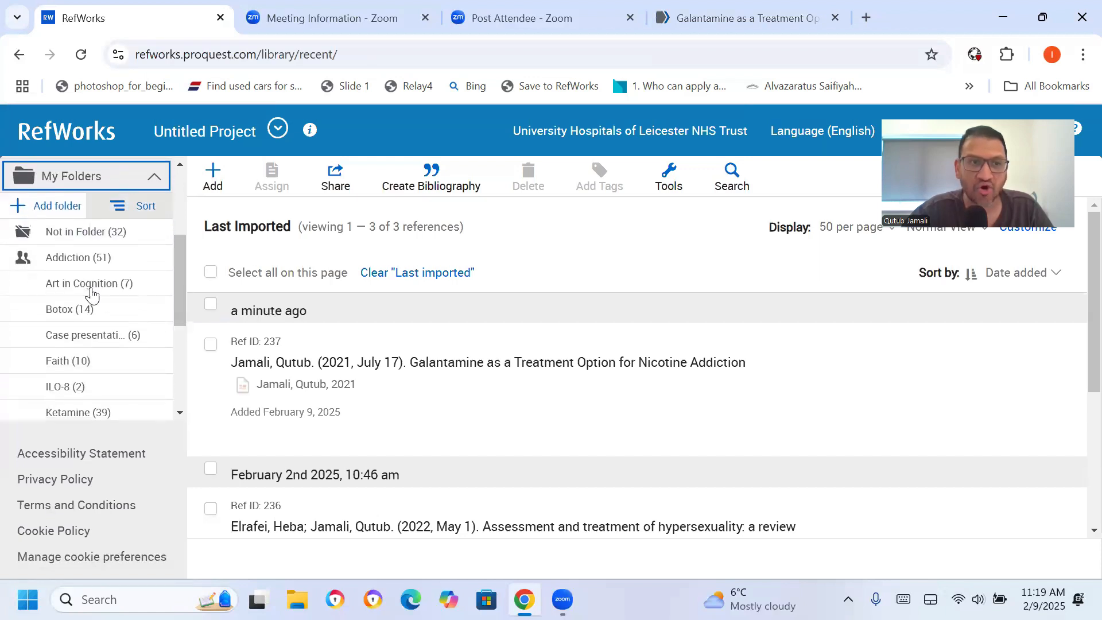
{"action": "mouse_move", "coordinate": [158, 308]}
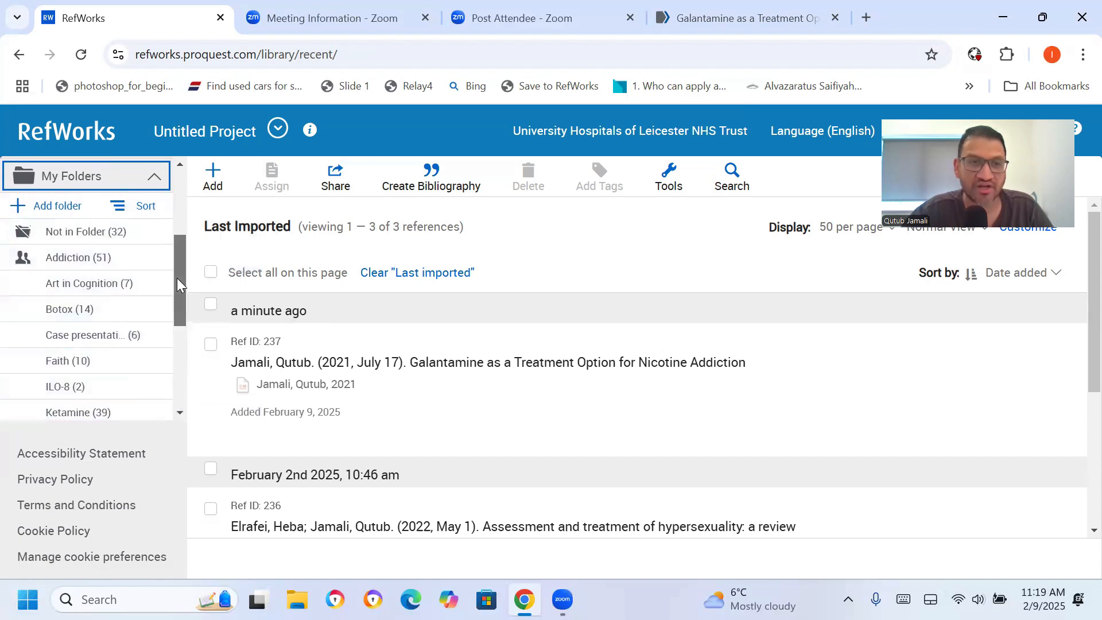
{"action": "mouse_move", "coordinate": [176, 277]}
{"action": "left_mouse_down"}
{"action": "mouse_move", "coordinate": [181, 358]}
{"action": "mouse_move", "coordinate": [180, 260]}
{"action": "left_mouse_up"}
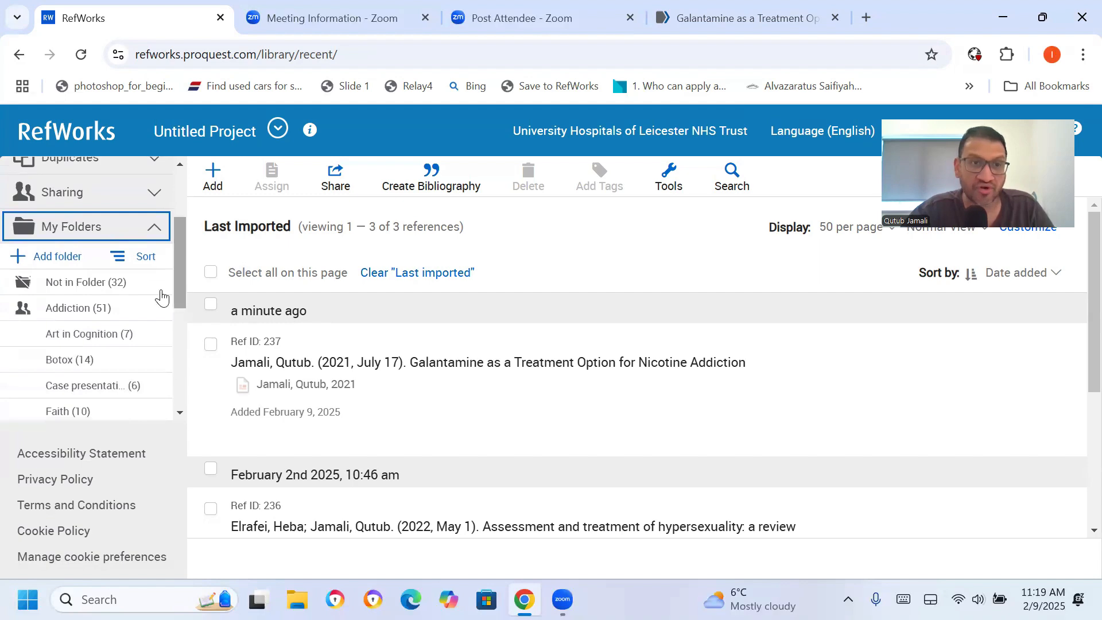
{"action": "left_click", "coordinate": [72, 265]}
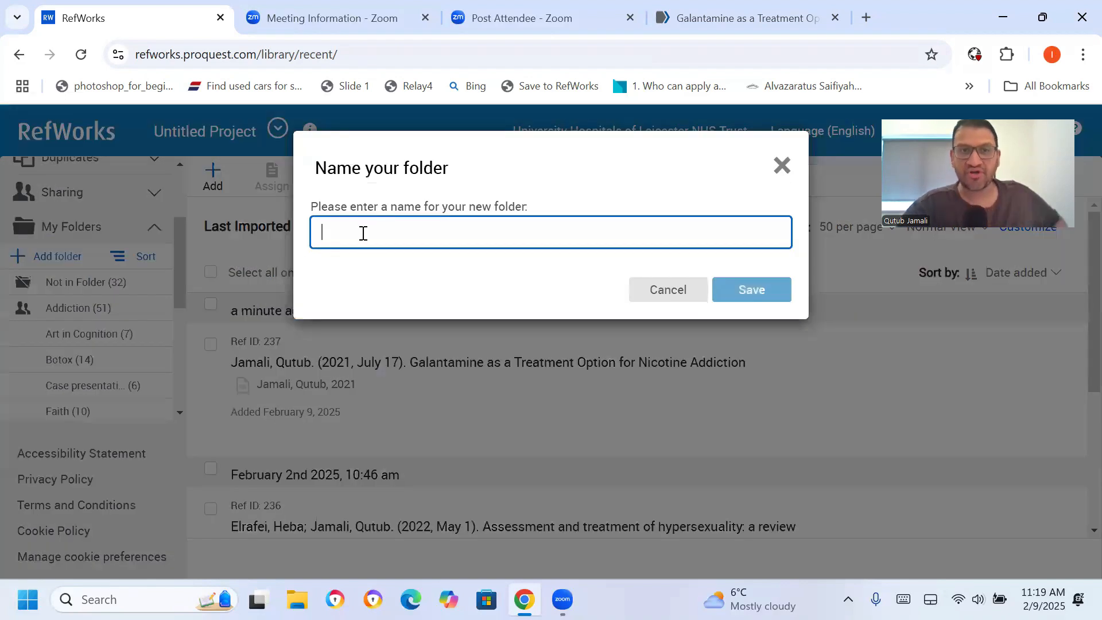
{"action": "type", "text": "Q"}
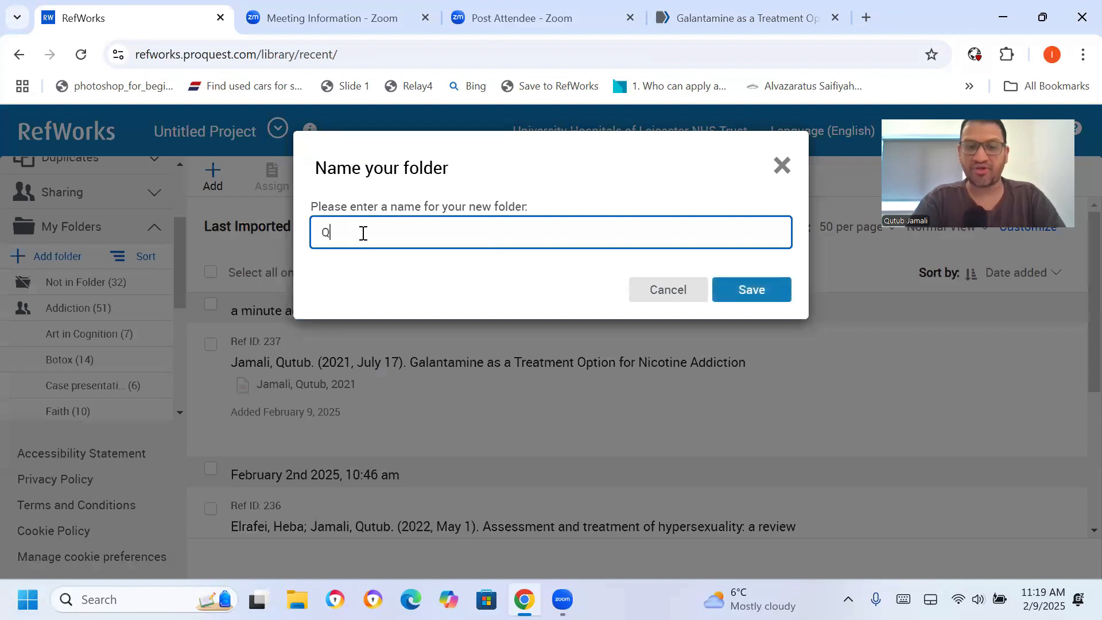
{"action": "type", "text": "utub Jamali"}
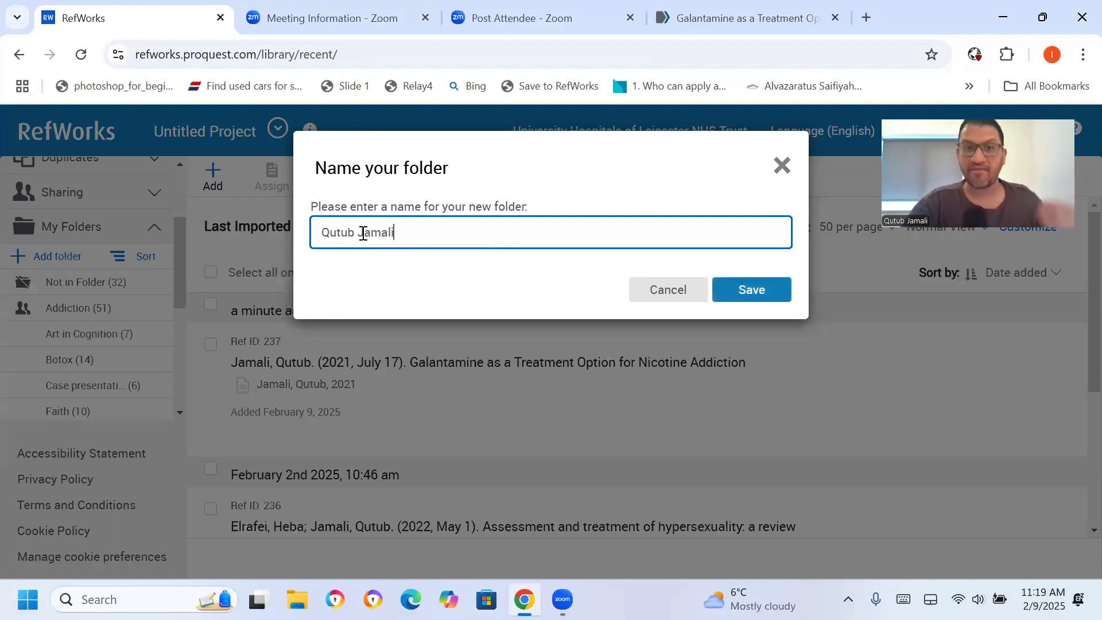
{"action": "left_click", "coordinate": [745, 289]}
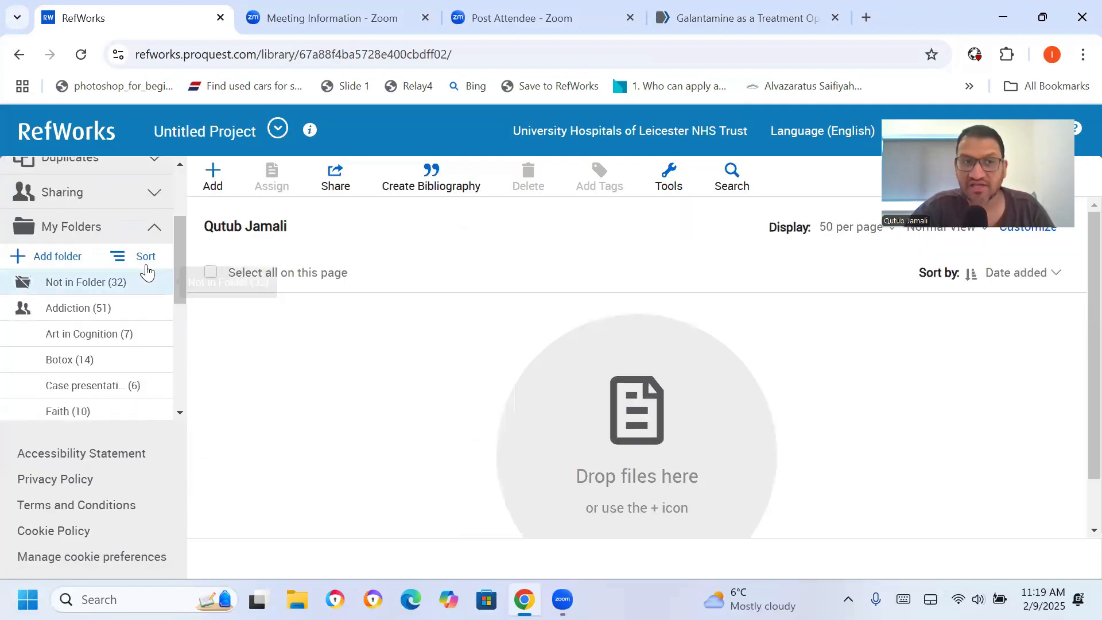
Return to the last imported references and assign "Galantamine as a Treatment Option for Nicotine Addiction" to the new author-named folder.
{"action": "left_click", "coordinate": [43, 137]}
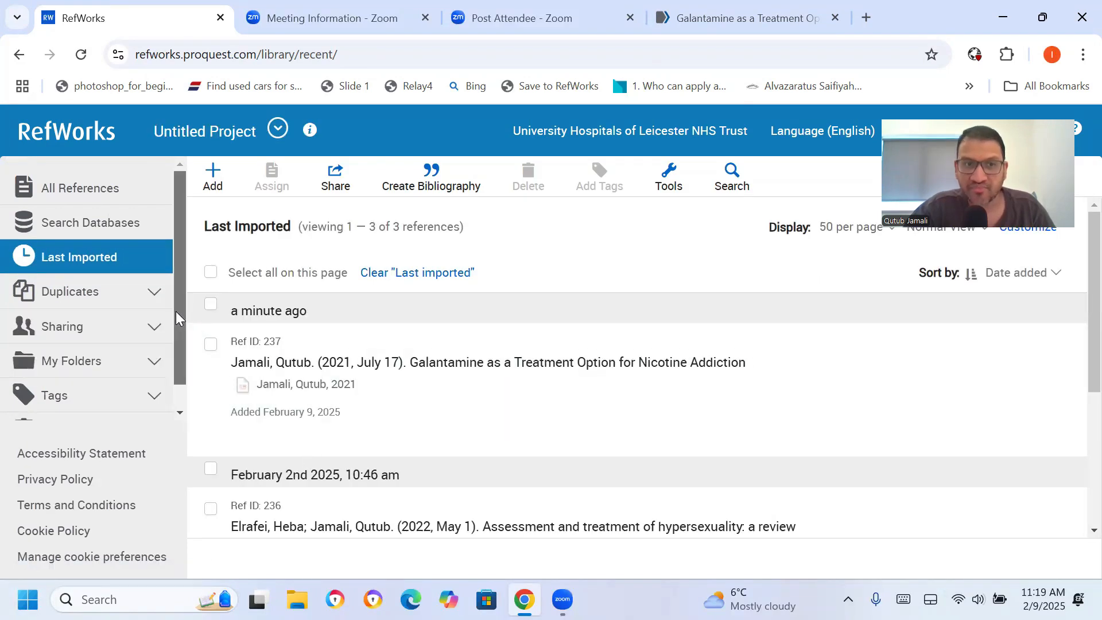
{"action": "scroll", "coordinate": [175, 311], "scroll_direction": "down", "scroll_amount": 1}
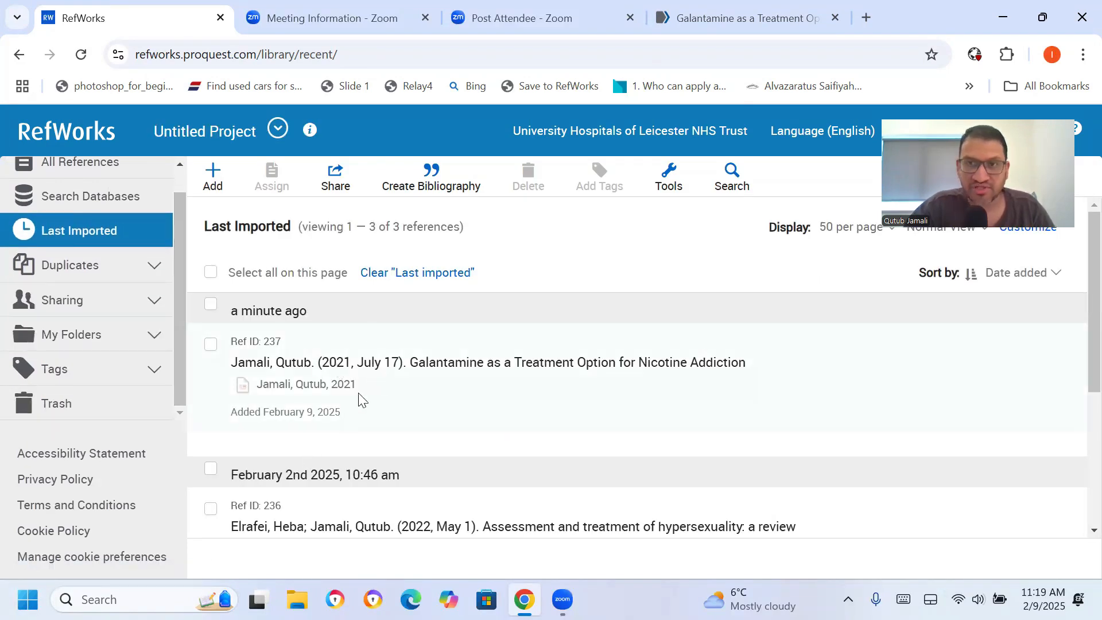
{"action": "left_click", "coordinate": [160, 340]}
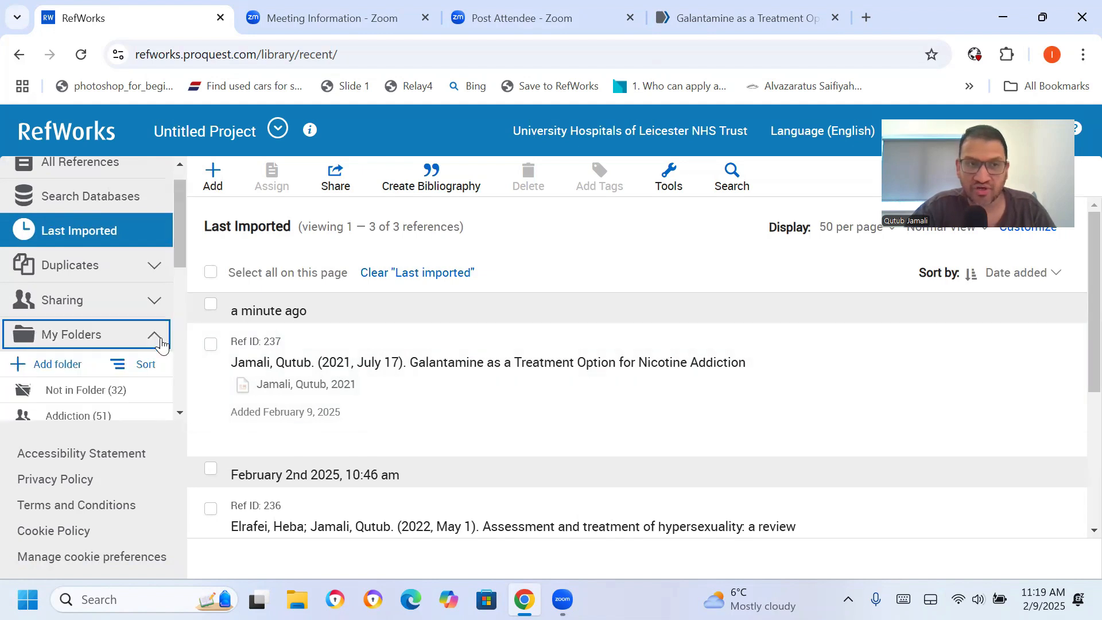
{"action": "left_click_drag", "start_coordinate": [178, 247], "coordinate": [174, 355]}
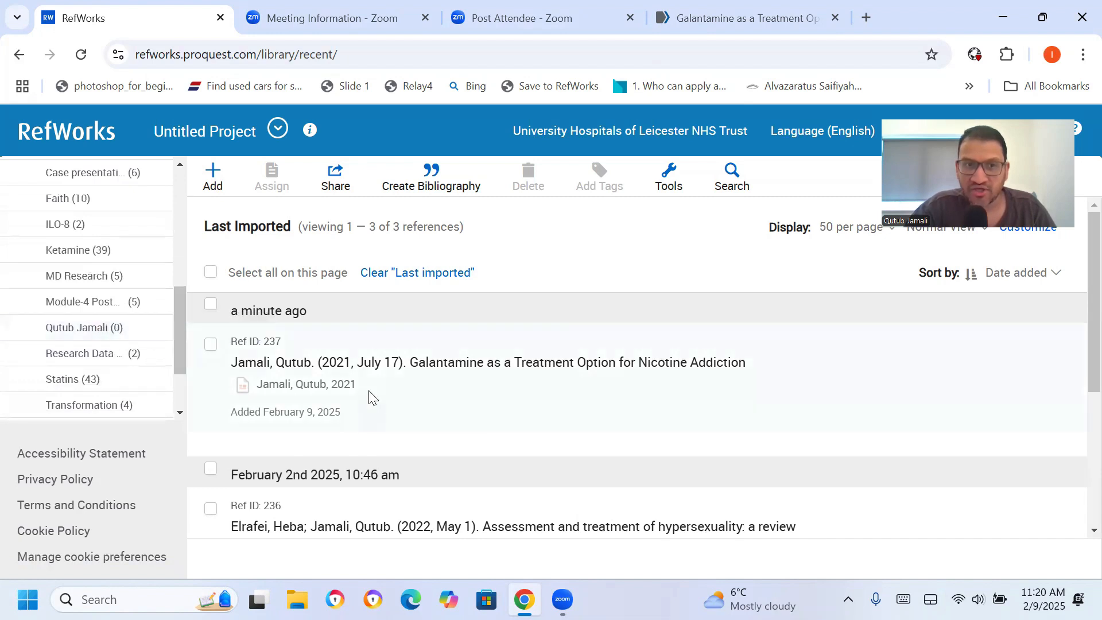
{"action": "left_click_drag", "start_coordinate": [369, 396], "coordinate": [140, 333]}
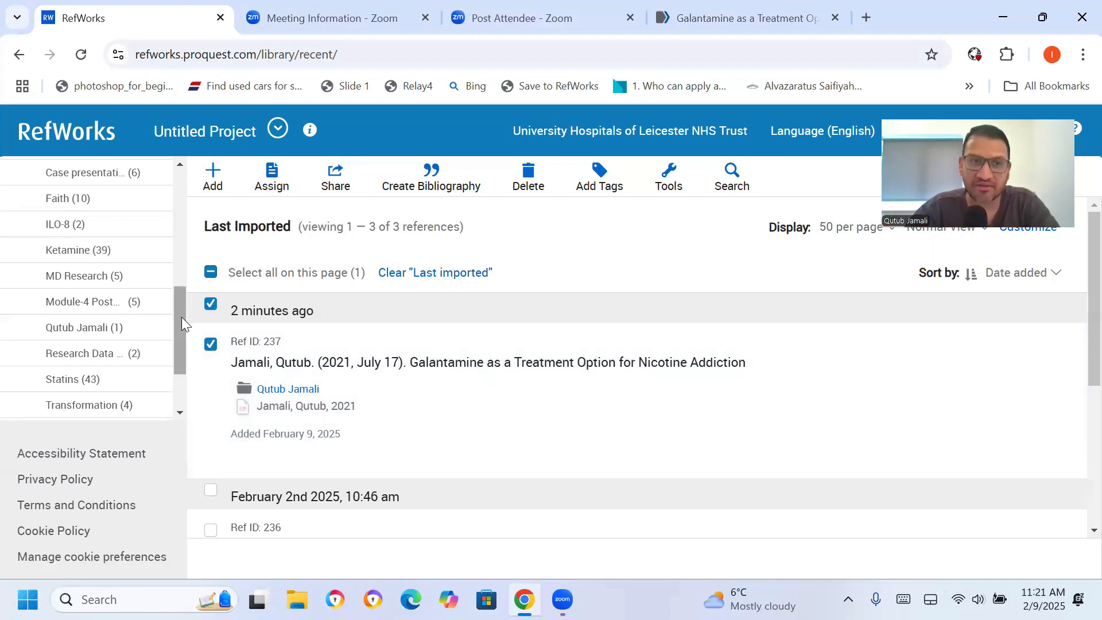
Also assign the newly imported Galantamine reference to the Vancouver folder and open that folder.
{"action": "left_click_drag", "start_coordinate": [181, 317], "coordinate": [196, 384]}
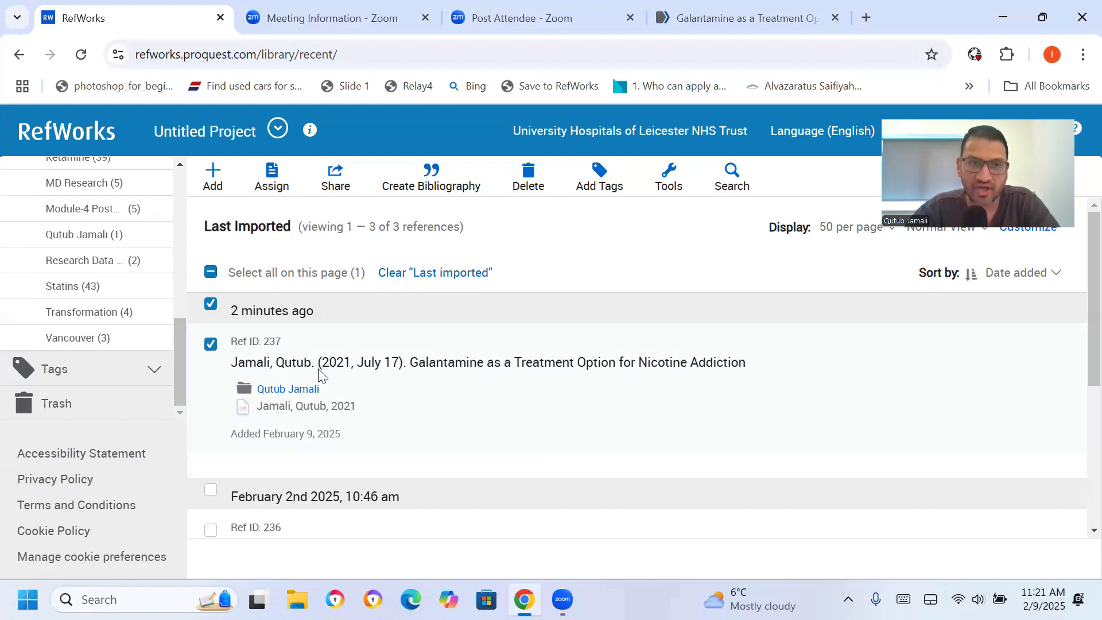
{"action": "left_click_drag", "start_coordinate": [320, 367], "coordinate": [117, 344]}
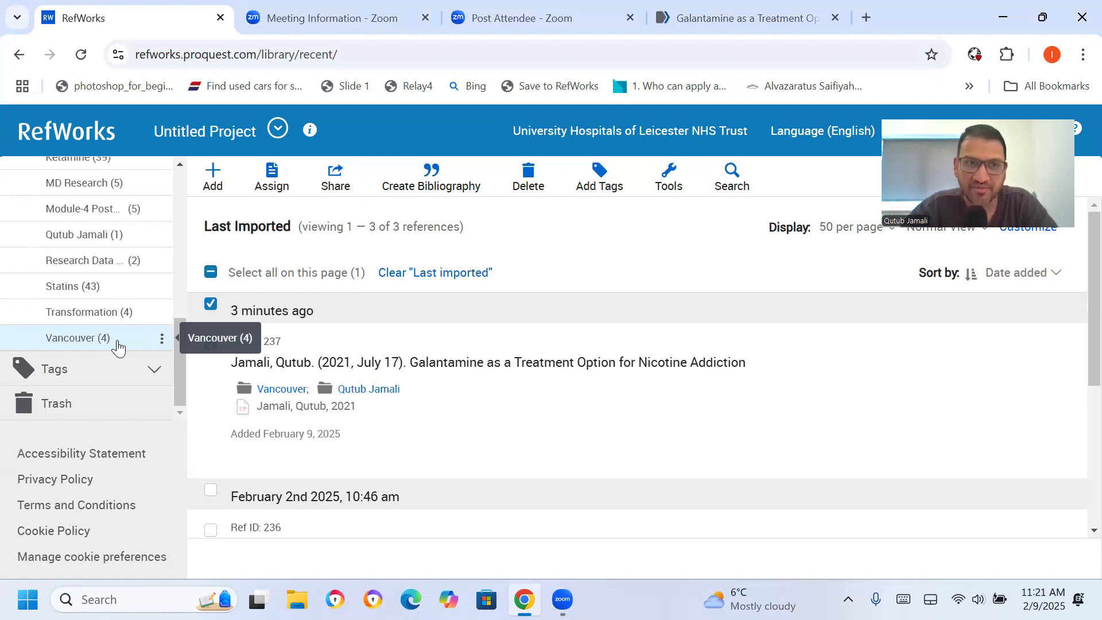
{"action": "left_click", "coordinate": [92, 338]}
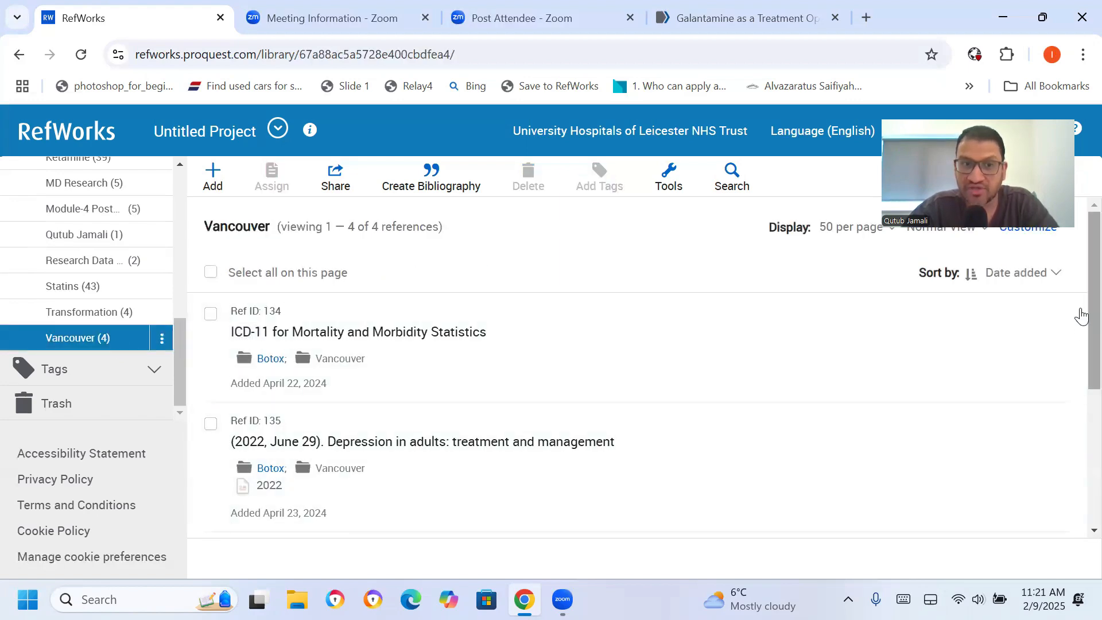
Review the references in the Vancouver folder and select all four of them individually.
{"action": "mouse_move", "coordinate": [1082, 312]}
{"action": "left_mouse_down"}
{"action": "mouse_move", "coordinate": [1082, 497]}
{"action": "mouse_move", "coordinate": [1080, 303]}
{"action": "left_mouse_up"}
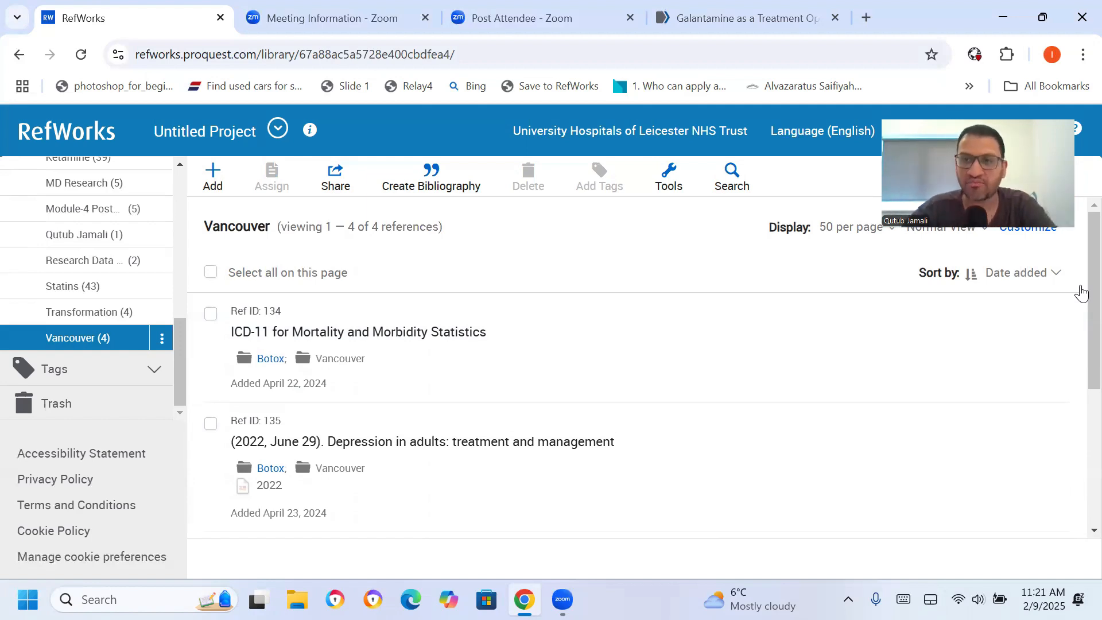
{"action": "left_click_drag", "start_coordinate": [1081, 292], "coordinate": [1081, 318]}
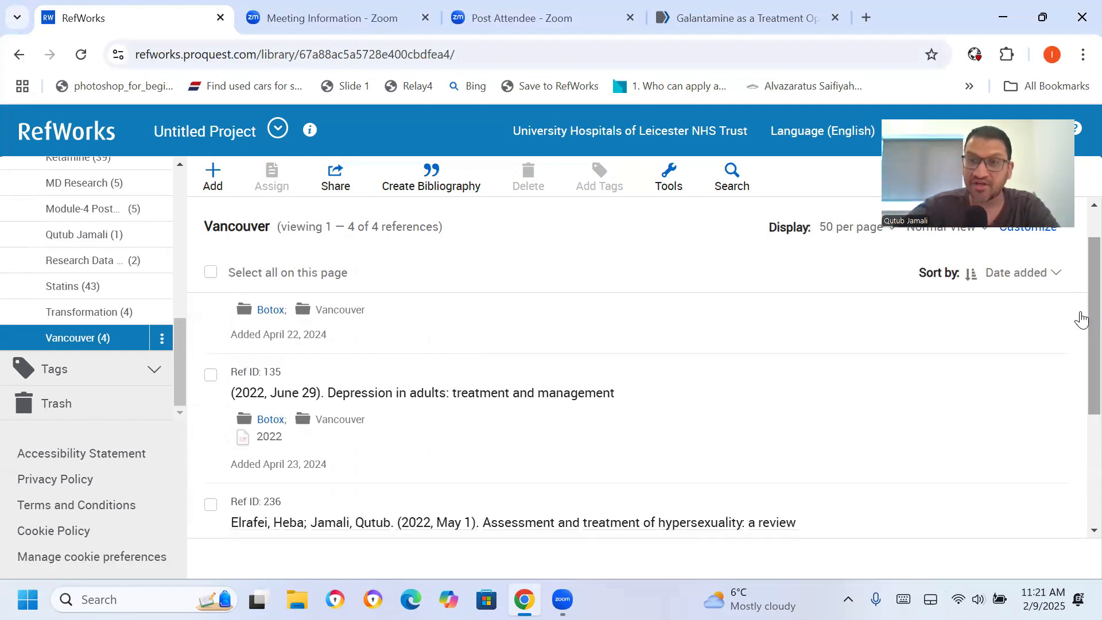
{"action": "scroll", "coordinate": [1081, 318], "scroll_direction": "up", "scroll_amount": 1}
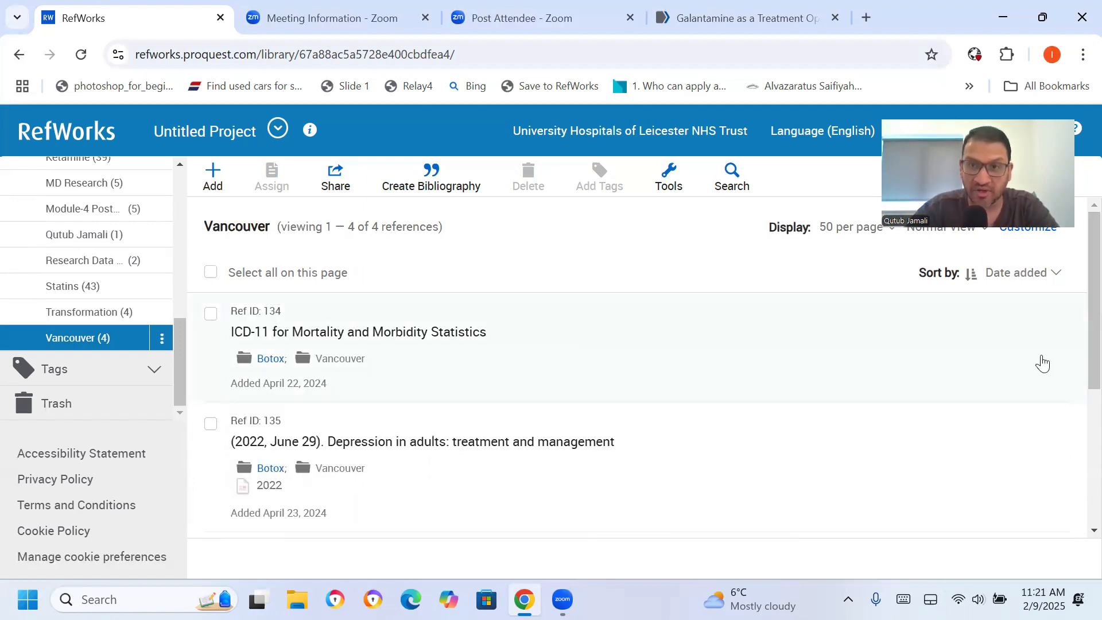
{"action": "left_click_drag", "start_coordinate": [1077, 345], "coordinate": [1075, 431]}
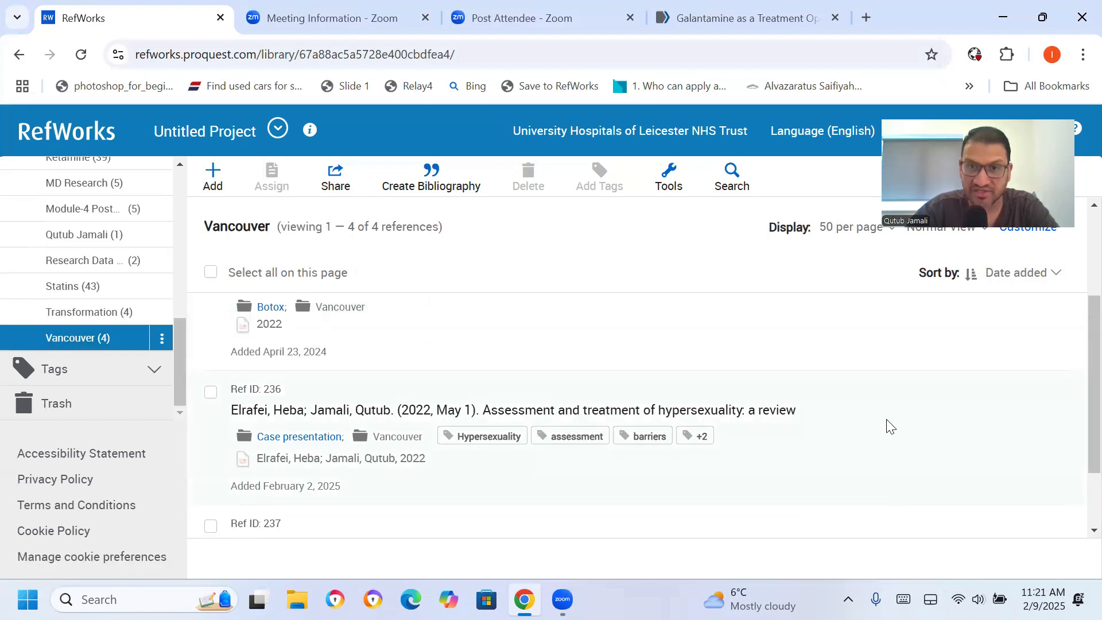
{"action": "scroll", "coordinate": [1075, 327], "scroll_direction": "down", "scroll_amount": 2}
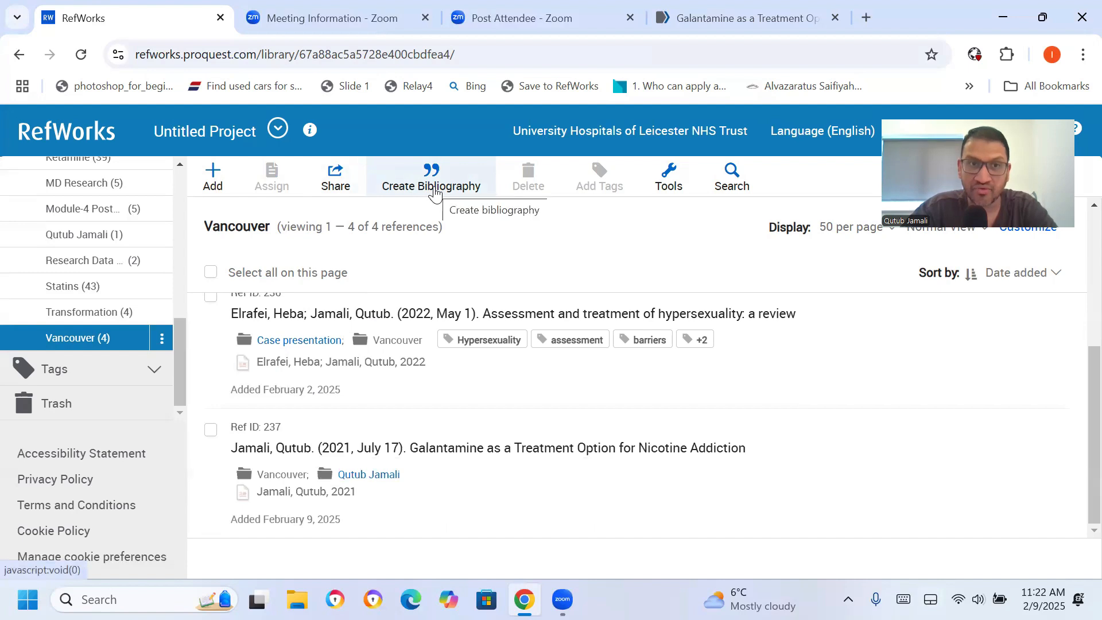
{"action": "scroll", "coordinate": [1073, 469], "scroll_direction": "up", "scroll_amount": 5}
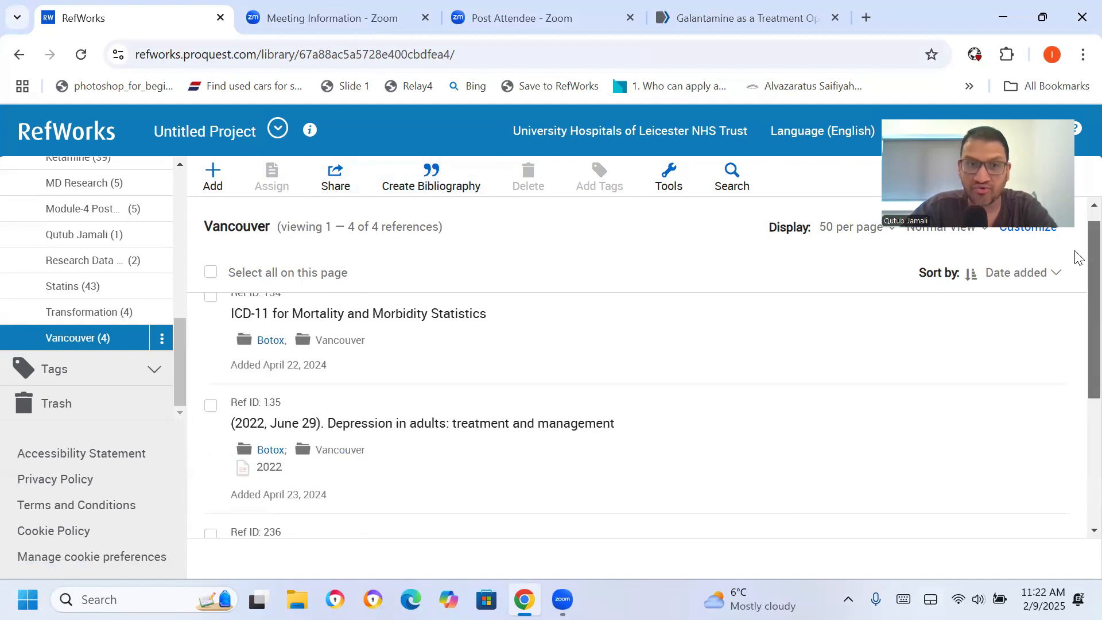
{"action": "left_click", "coordinate": [211, 313]}
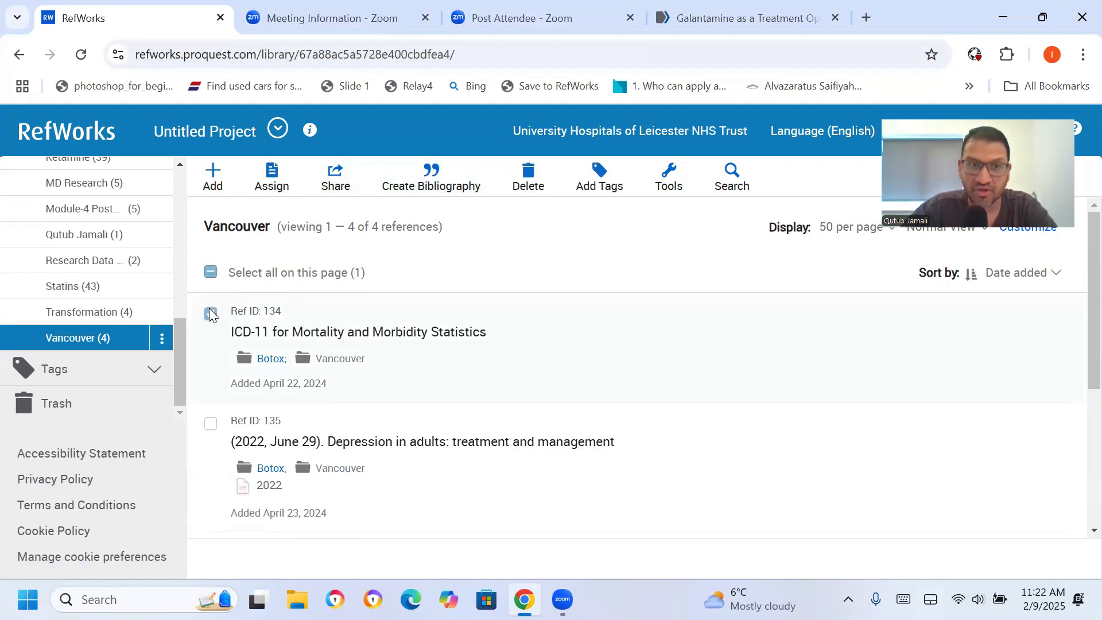
{"action": "left_click", "coordinate": [211, 424]}
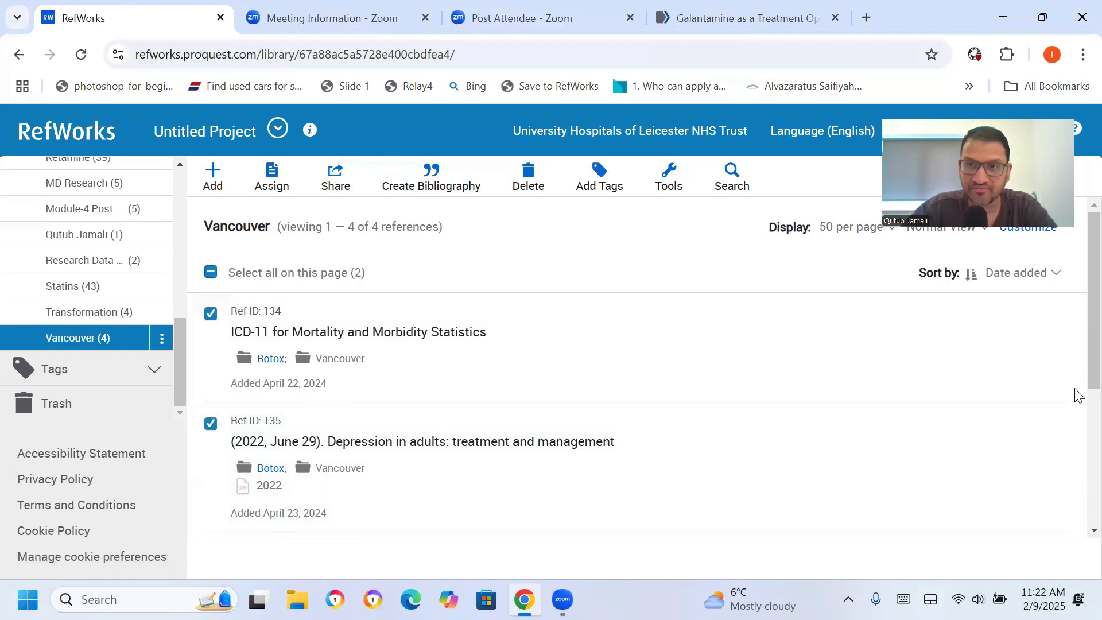
{"action": "scroll", "coordinate": [1075, 386], "scroll_direction": "down", "scroll_amount": 5}
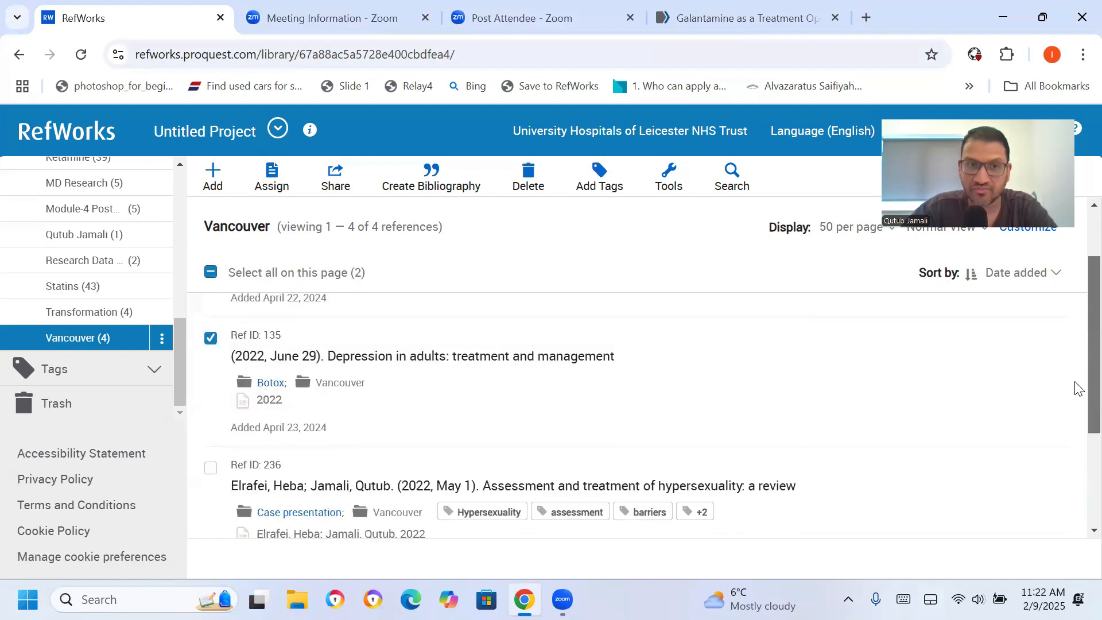
{"action": "left_click", "coordinate": [210, 308]}
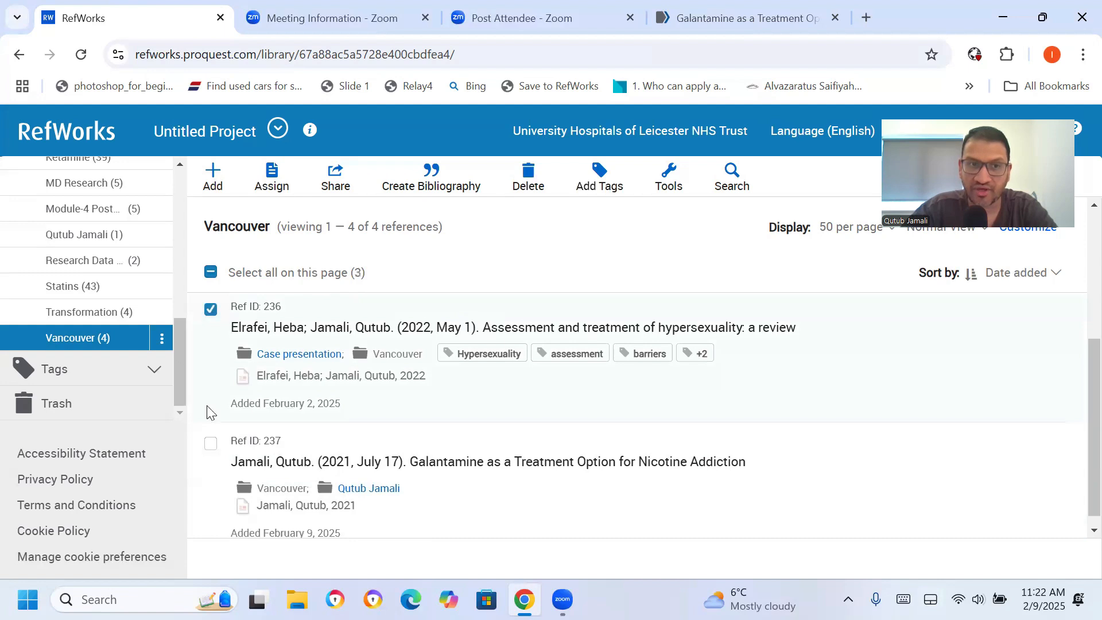
{"action": "left_click", "coordinate": [210, 443]}
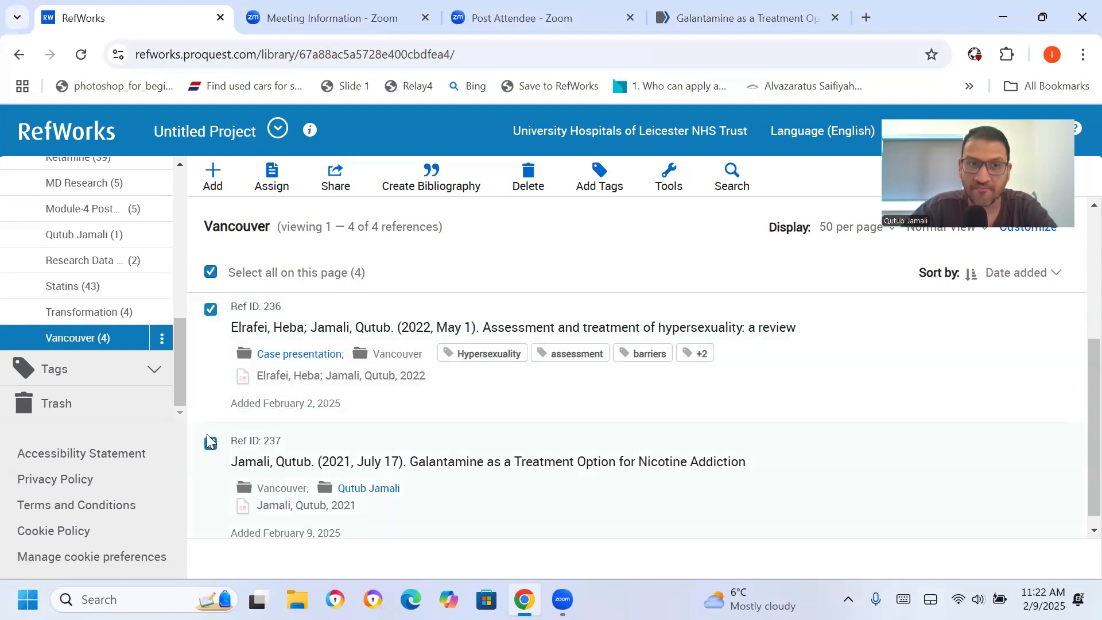
Create a Vancouver-style bibliography from the selected references and copy it to the clipboard.
{"action": "left_click", "coordinate": [432, 182]}
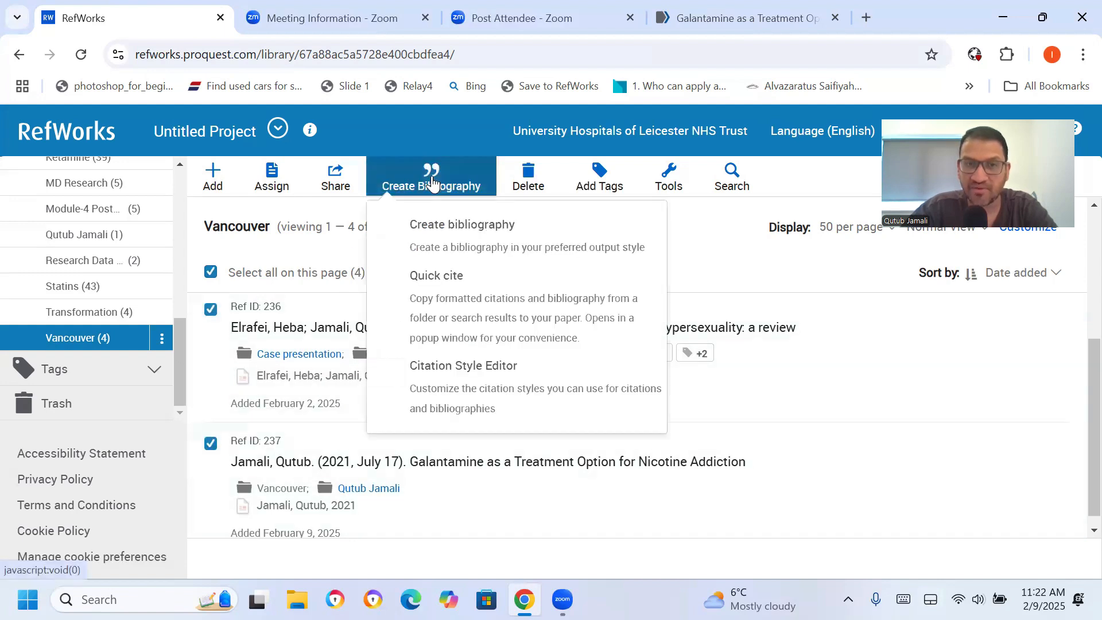
{"action": "left_click", "coordinate": [450, 227]}
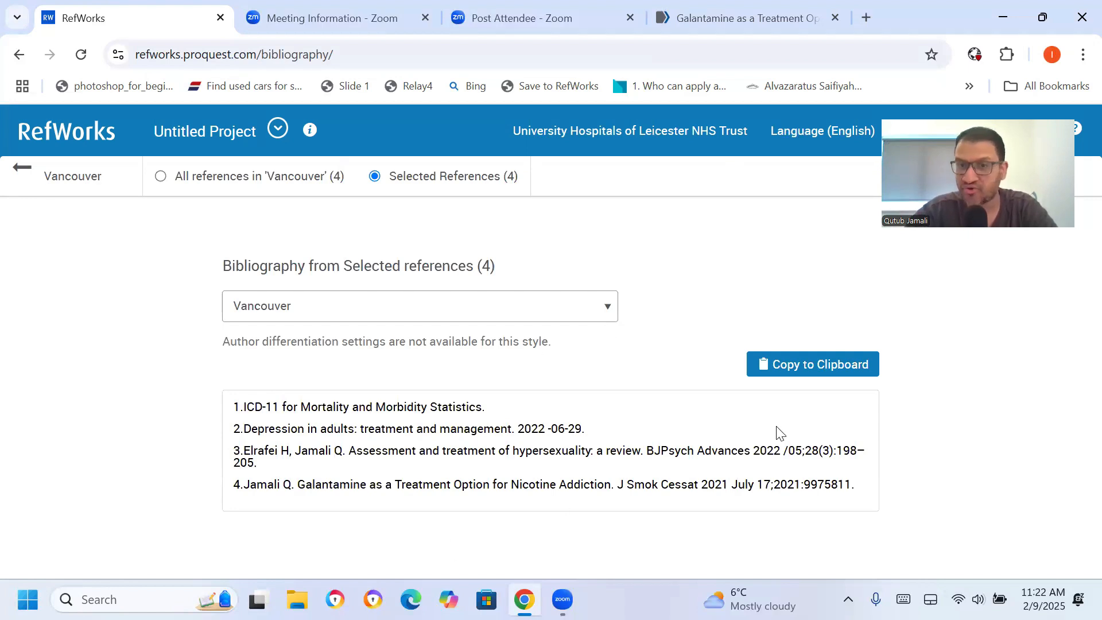
{"action": "left_click", "coordinate": [786, 378]}
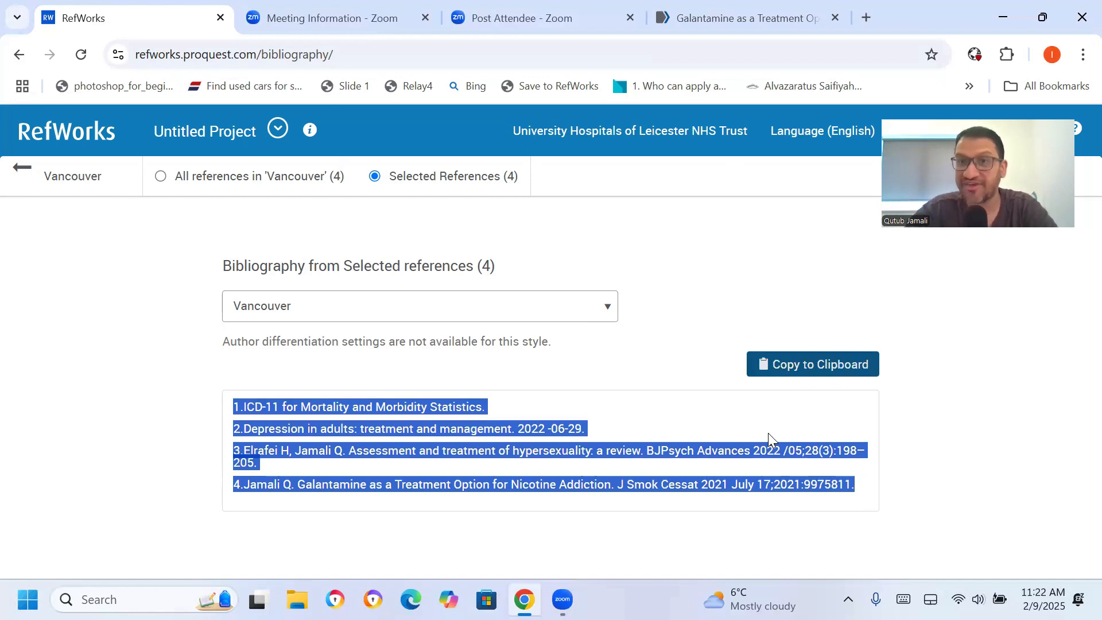
Return to the last imported references and open Quick cite for "Assessment and treatment of hypersexuality: a review".
{"action": "left_click", "coordinate": [109, 136]}
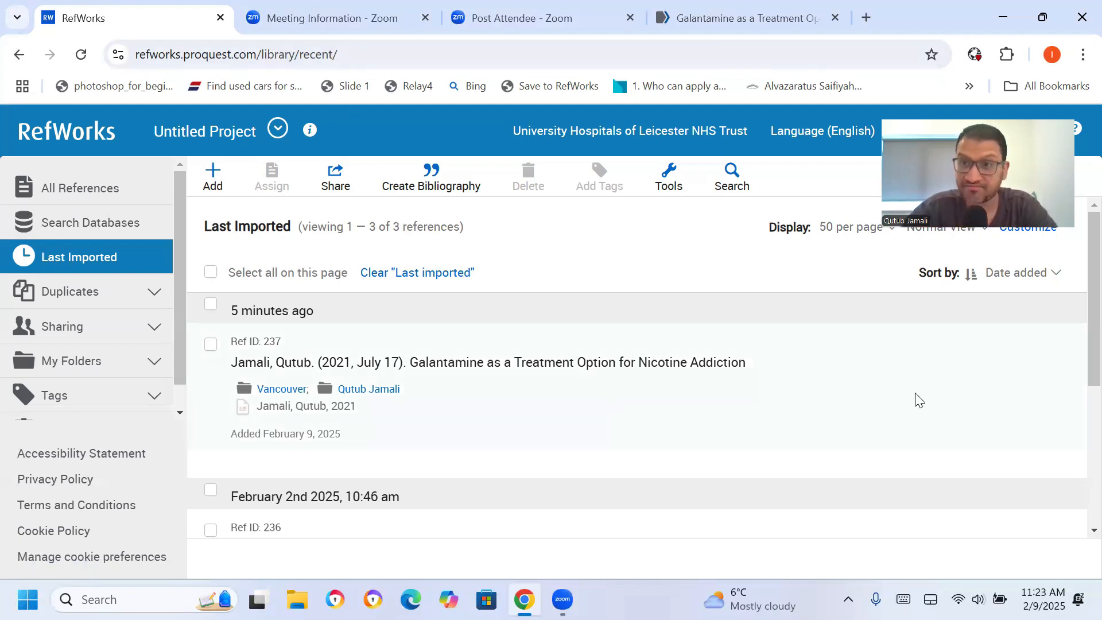
{"action": "scroll", "coordinate": [1076, 327], "scroll_direction": "down", "scroll_amount": 5}
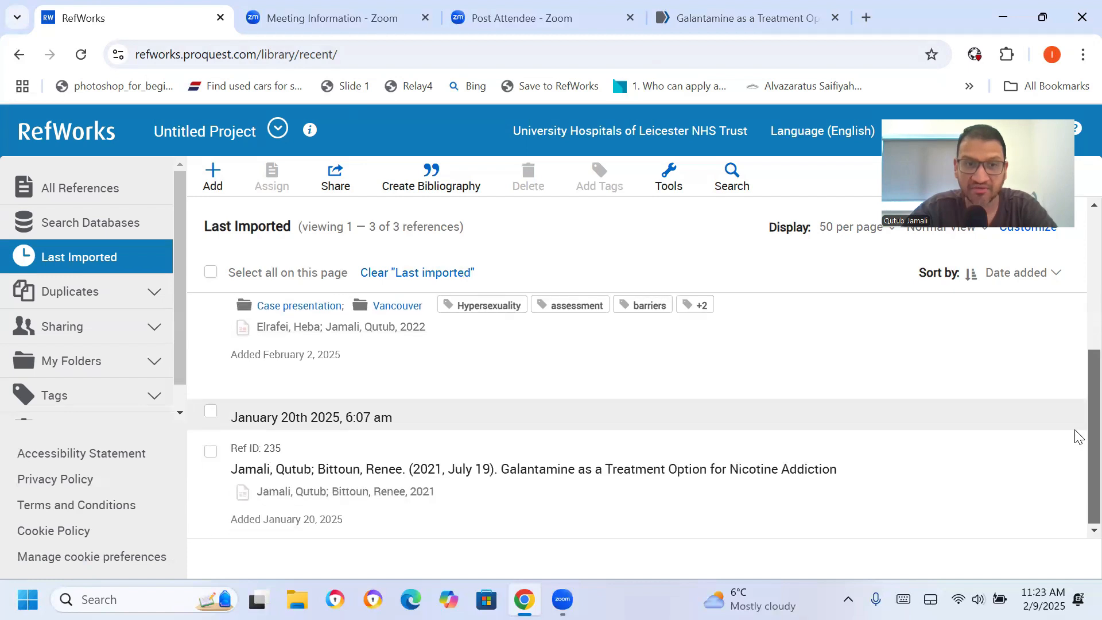
{"action": "scroll", "coordinate": [1076, 402], "scroll_direction": "up", "scroll_amount": 2}
{"action": "scroll", "coordinate": [1076, 390], "scroll_direction": "down", "scroll_amount": 2}
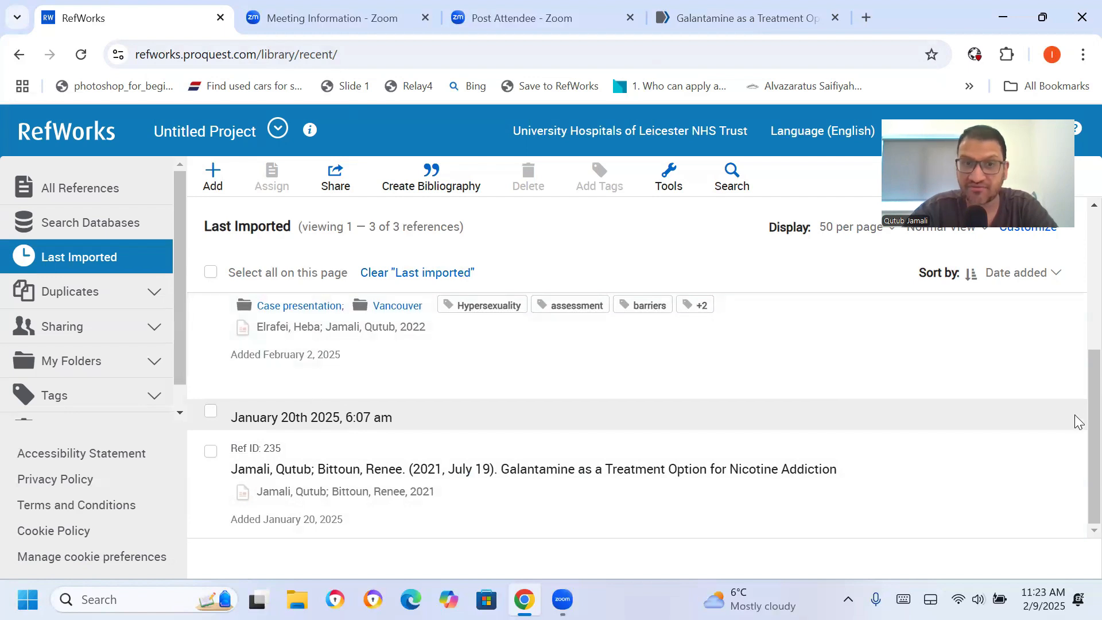
{"action": "scroll", "coordinate": [1075, 401], "scroll_direction": "up", "scroll_amount": 2}
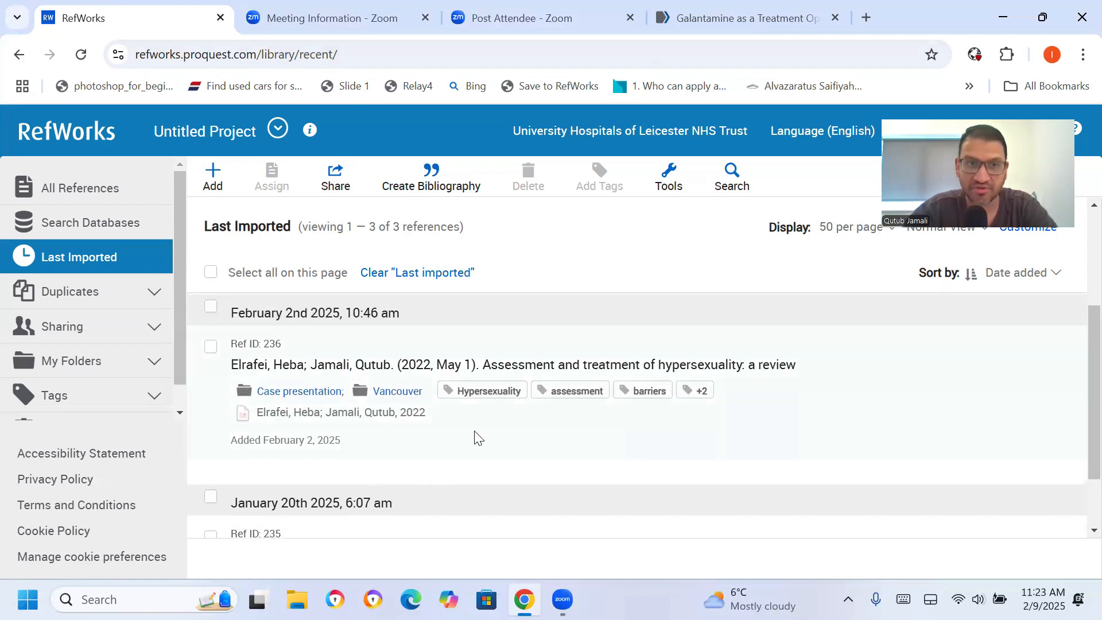
{"action": "left_click", "coordinate": [215, 351]}
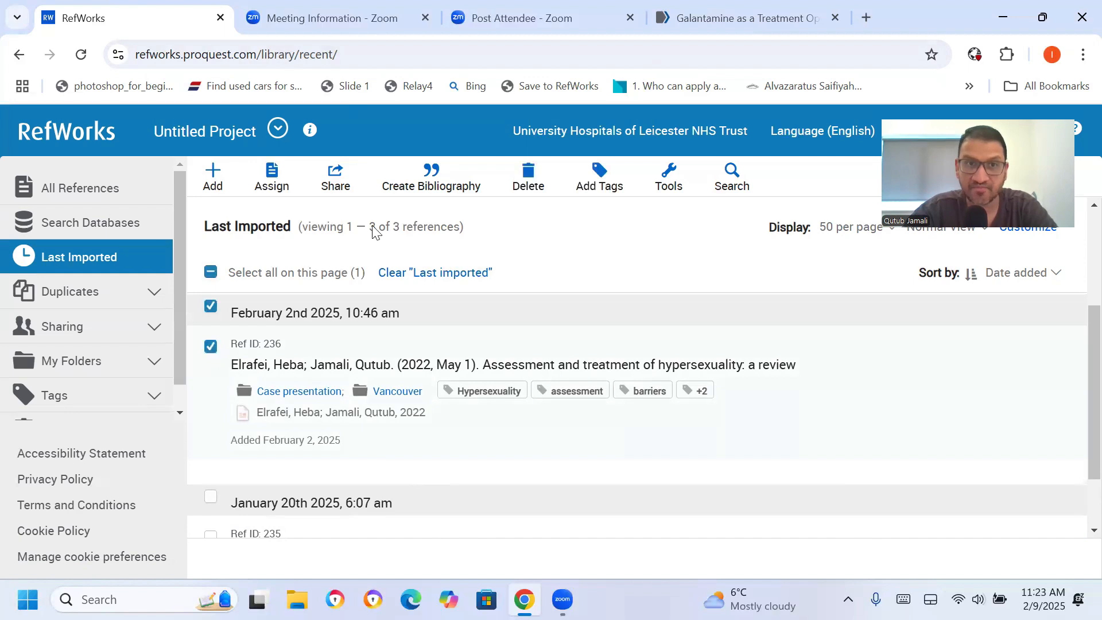
{"action": "left_click", "coordinate": [423, 185]}
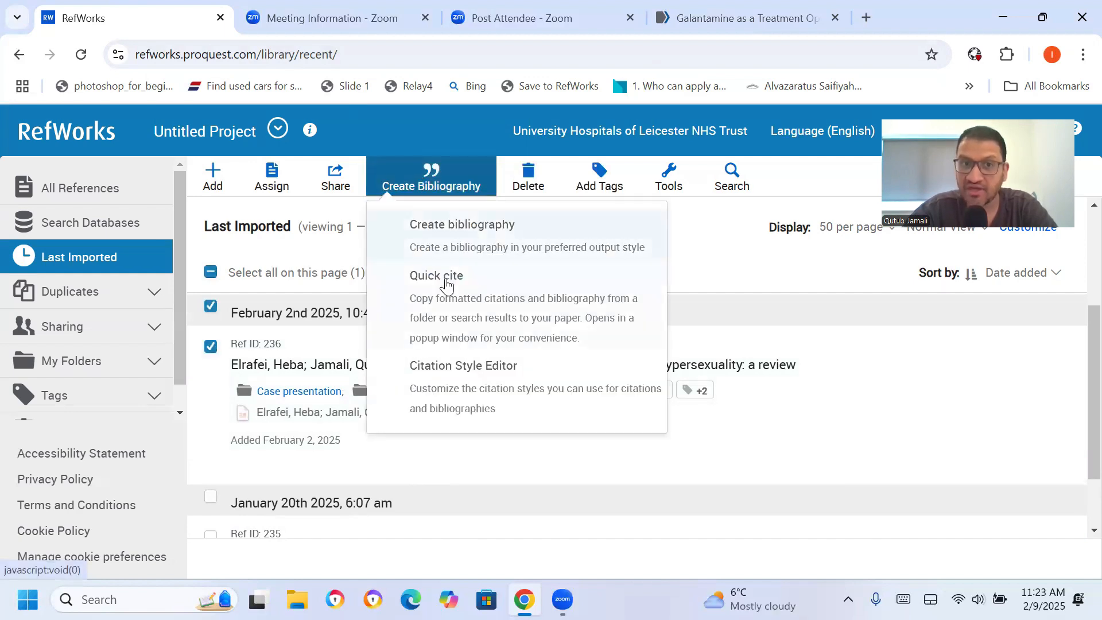
{"action": "left_click", "coordinate": [451, 300]}
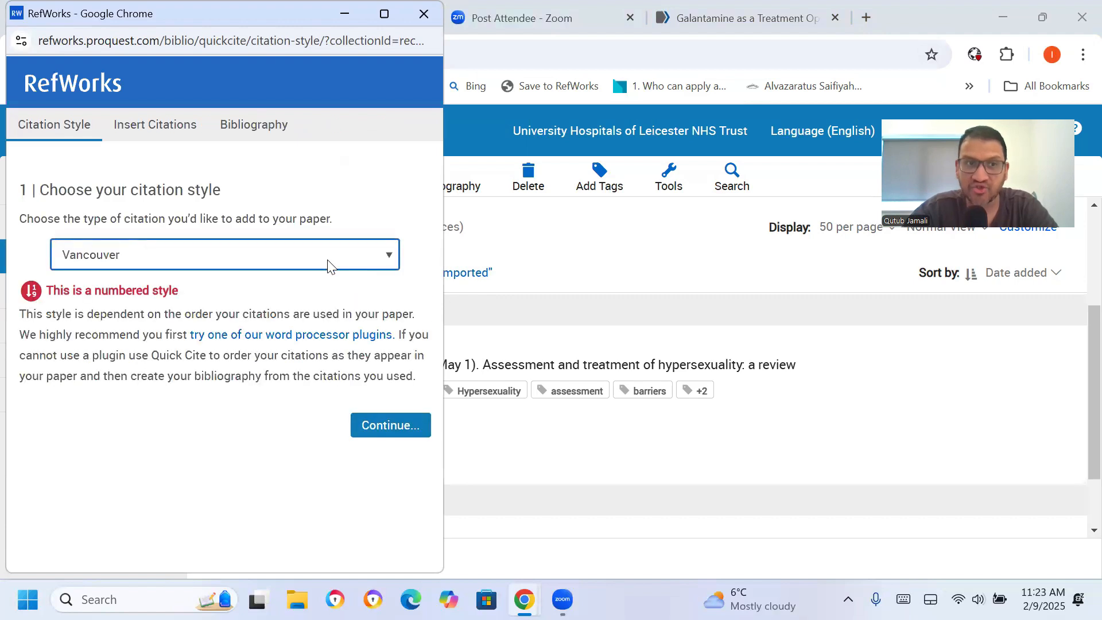
Set the Quick cite citation style to Harvard by searching the styles for "Harva", and continue to inserting citations.
{"action": "left_click", "coordinate": [328, 263]}
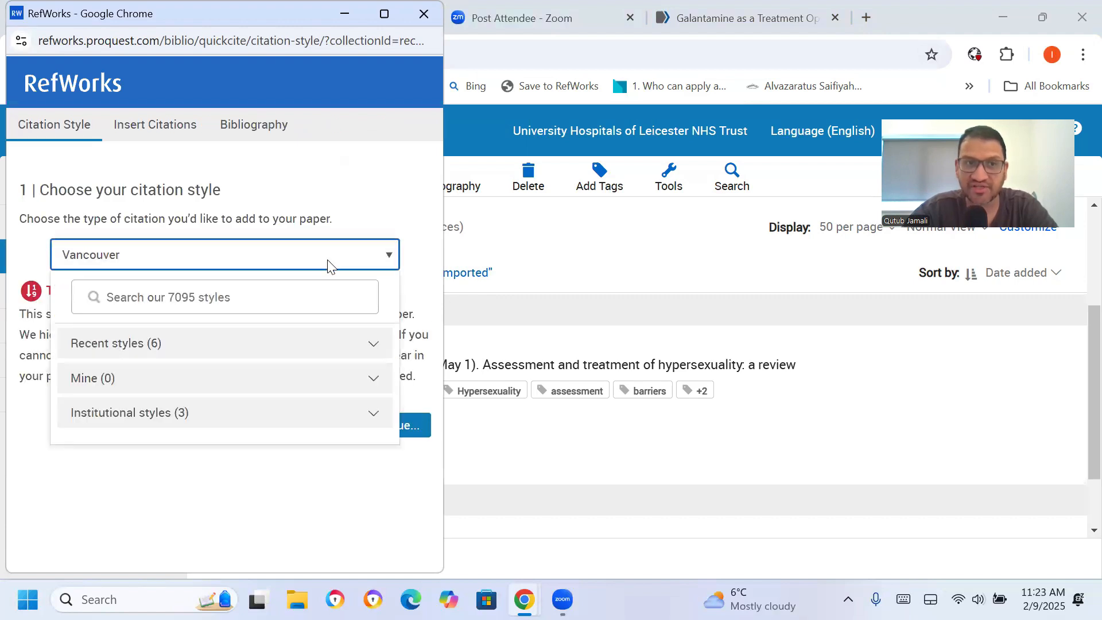
{"action": "left_click", "coordinate": [395, 210]}
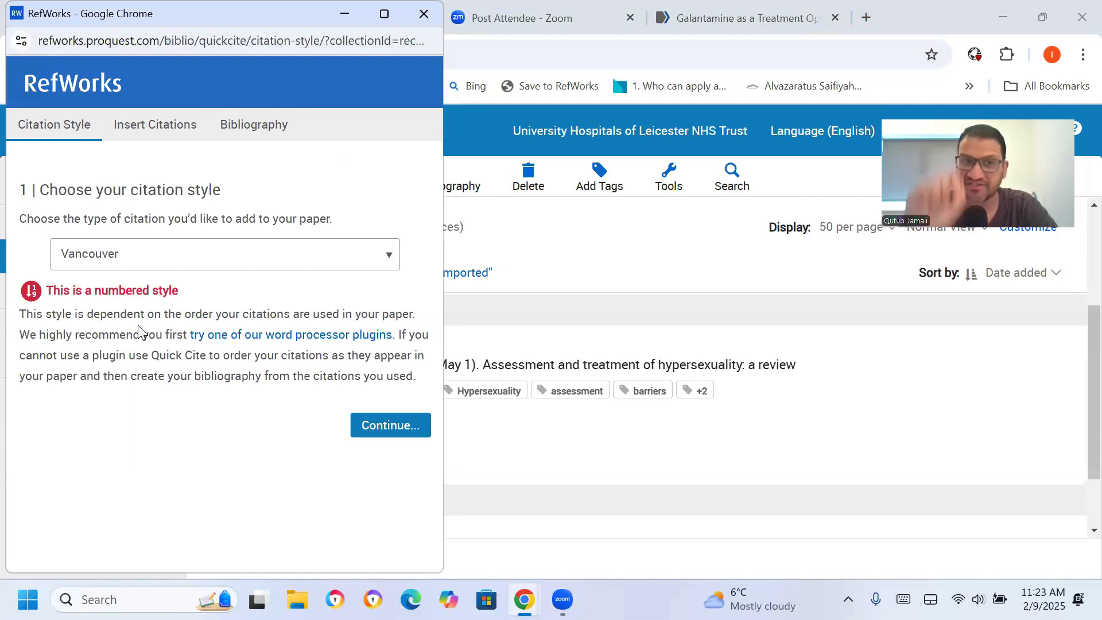
{"action": "left_click", "coordinate": [365, 260]}
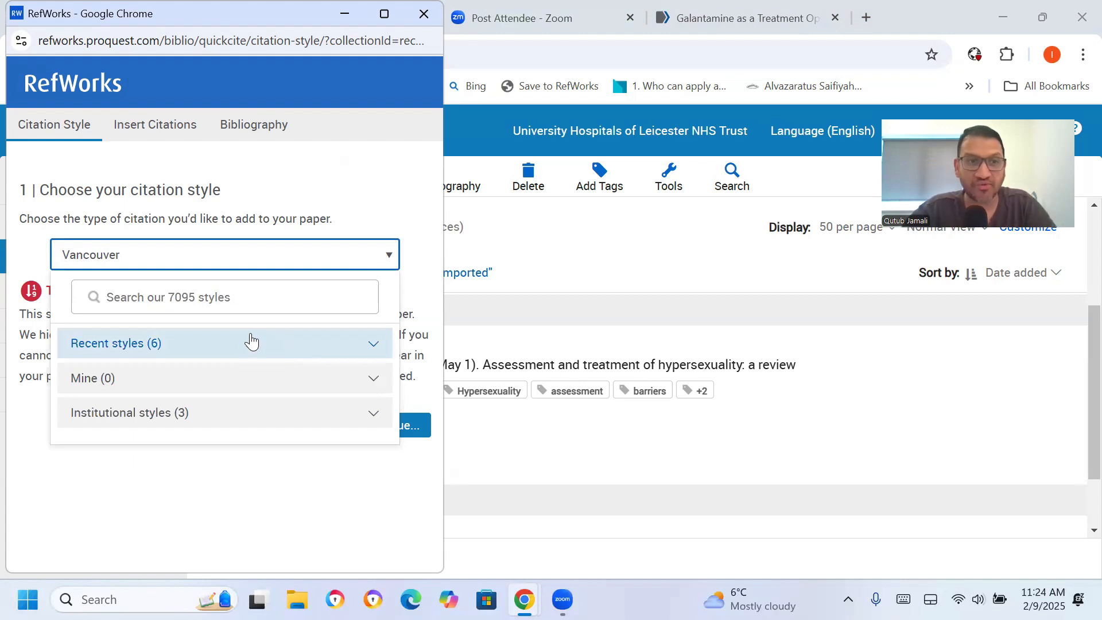
{"action": "left_click", "coordinate": [204, 312]}
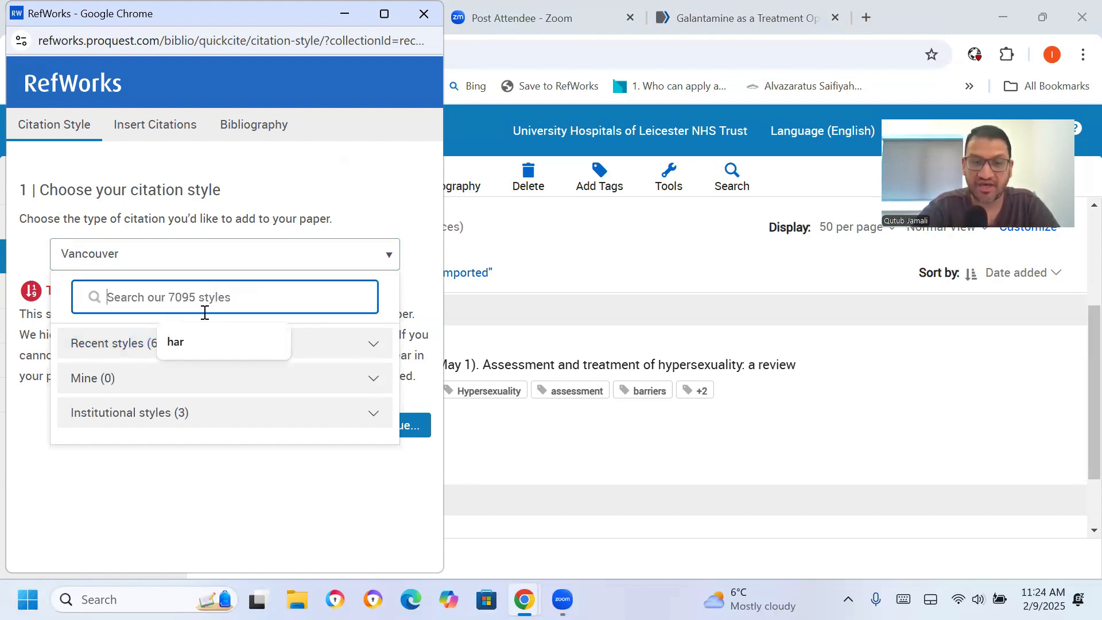
{"action": "type", "text": "A"}
{"action": "key", "text": "BackSpace"}
{"action": "type", "text": "Har"}
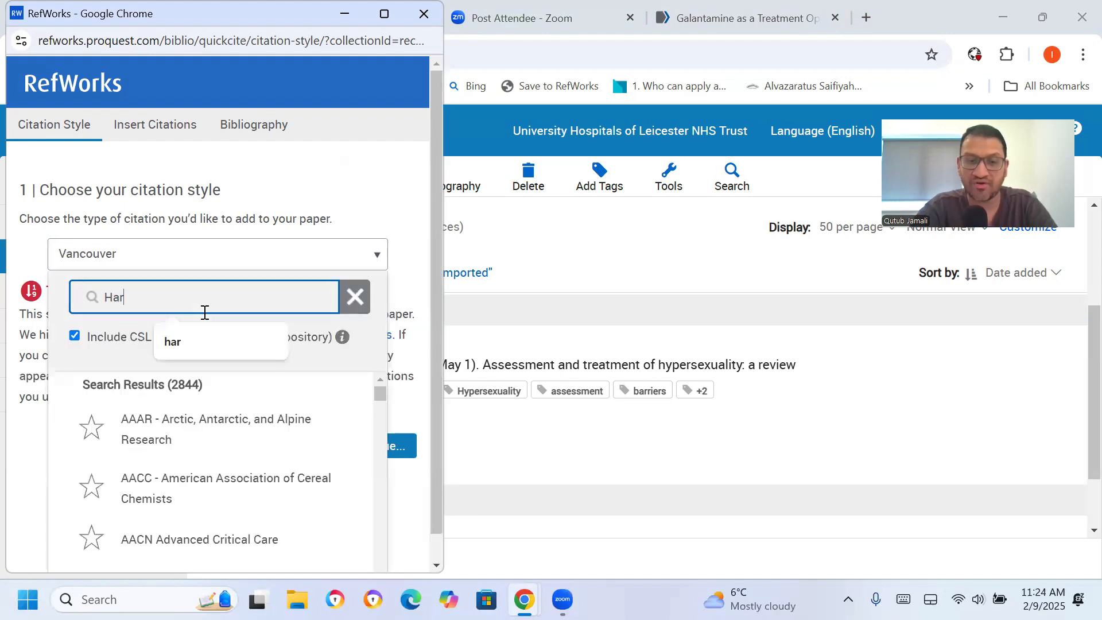
{"action": "type", "text": "va"}
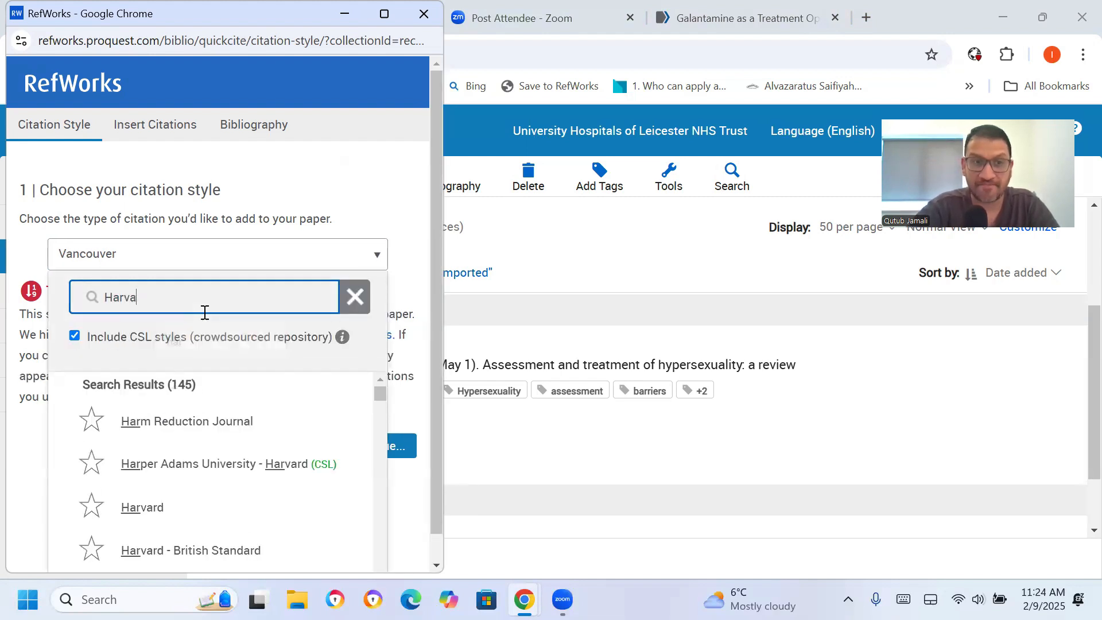
{"action": "left_click", "coordinate": [172, 422]}
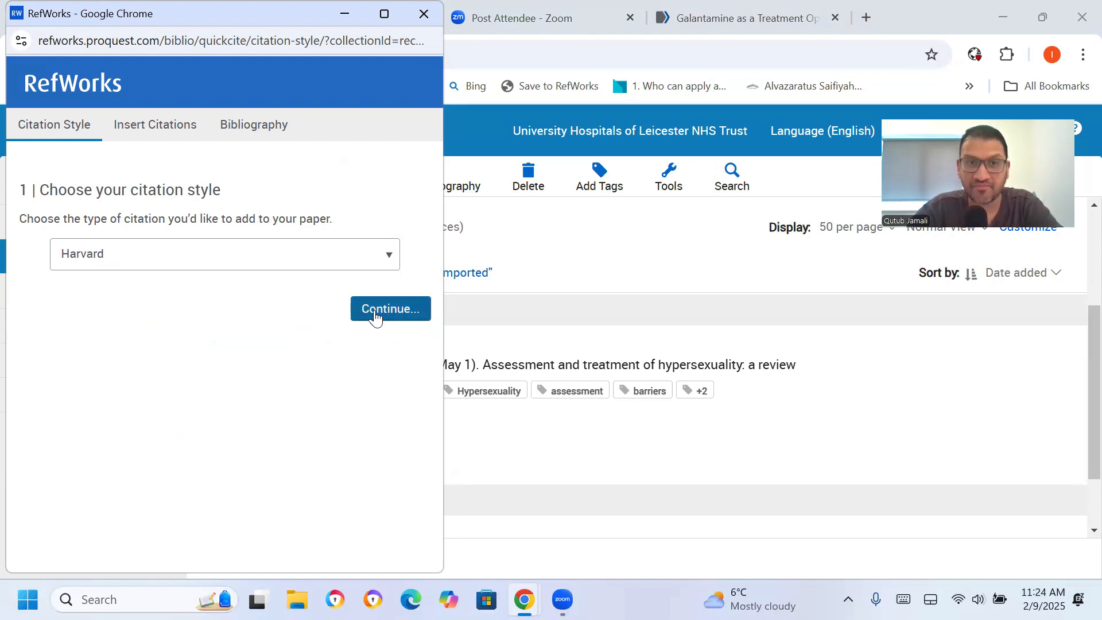
{"action": "left_click", "coordinate": [373, 315]}
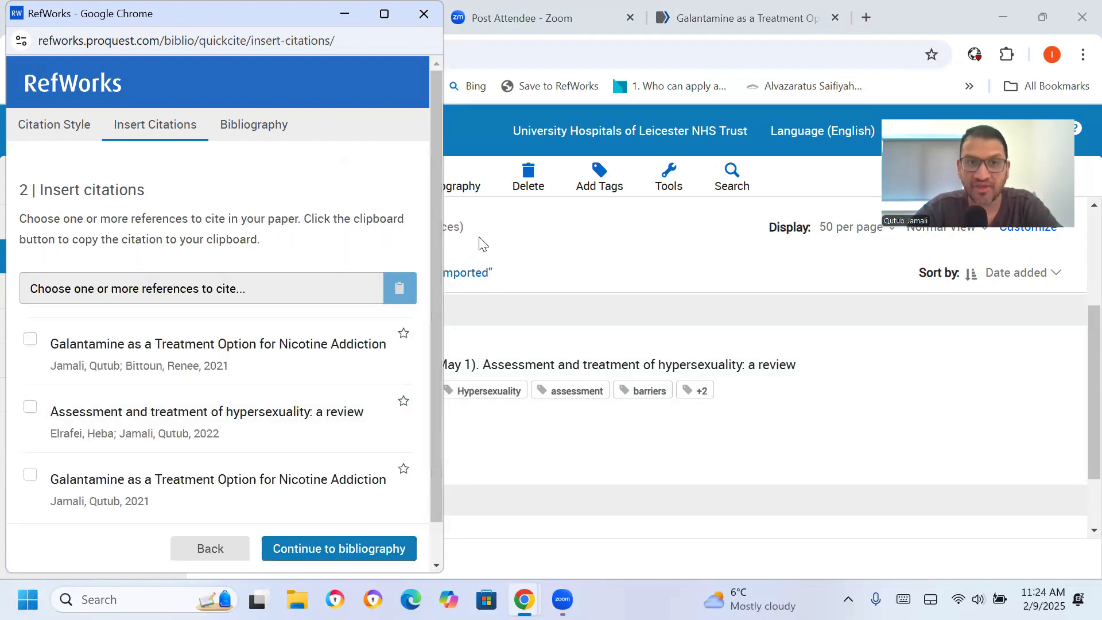
Copy the Harvard in-text citation for "Assessment and treatment of hypersexuality: a review" and close Quick cite.
{"action": "left_click_drag", "start_coordinate": [440, 226], "coordinate": [432, 371]}
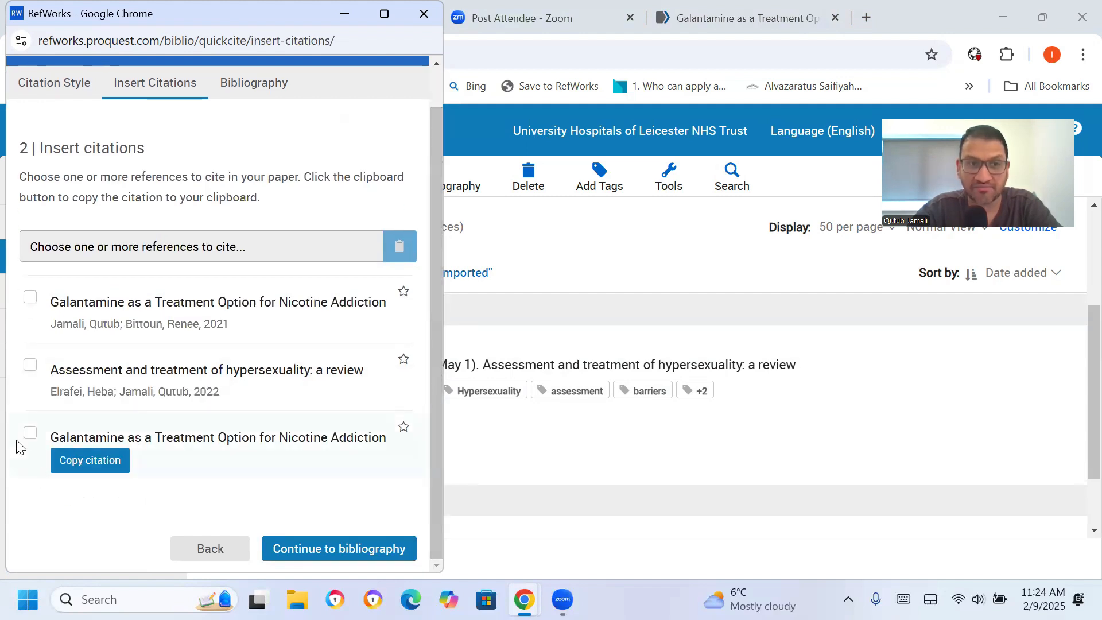
{"action": "left_click", "coordinate": [29, 365]}
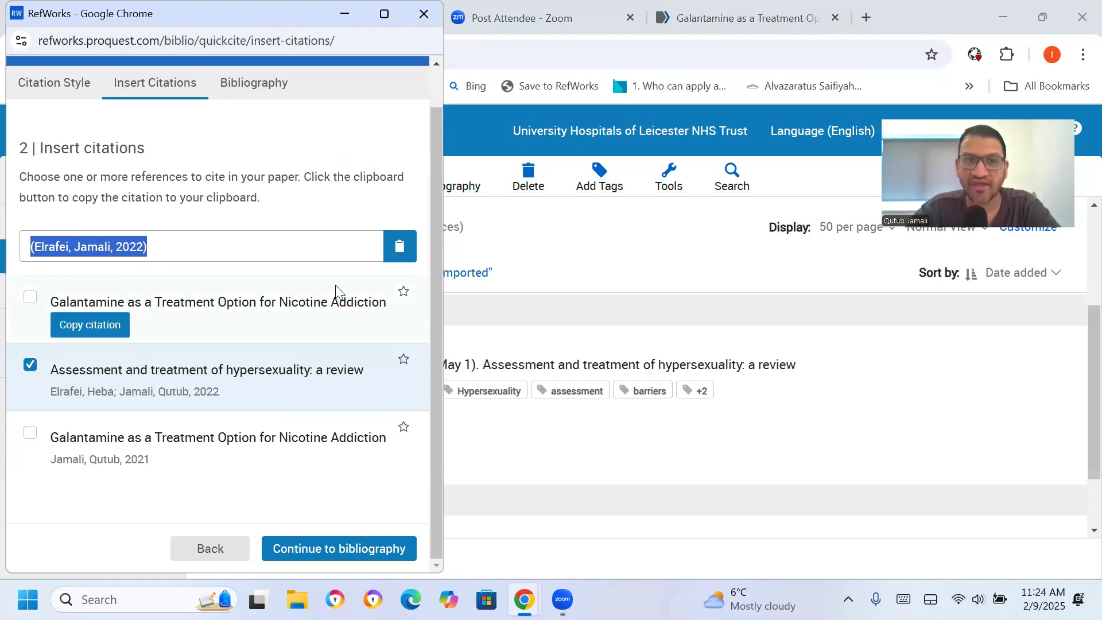
{"action": "left_click", "coordinate": [396, 251]}
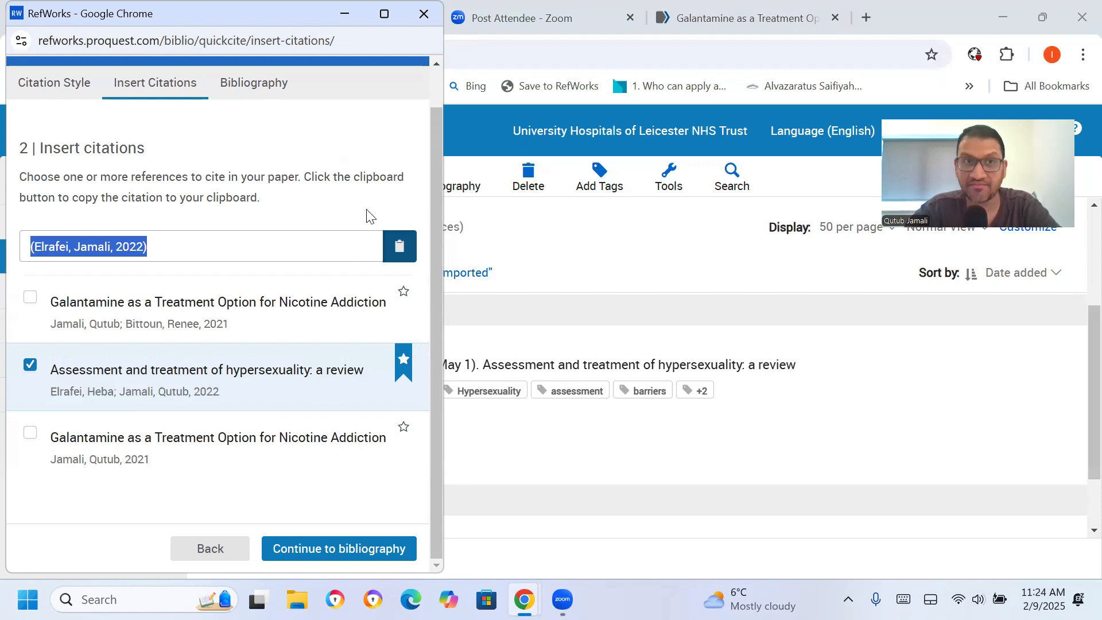
{"action": "left_click", "coordinate": [424, 14]}
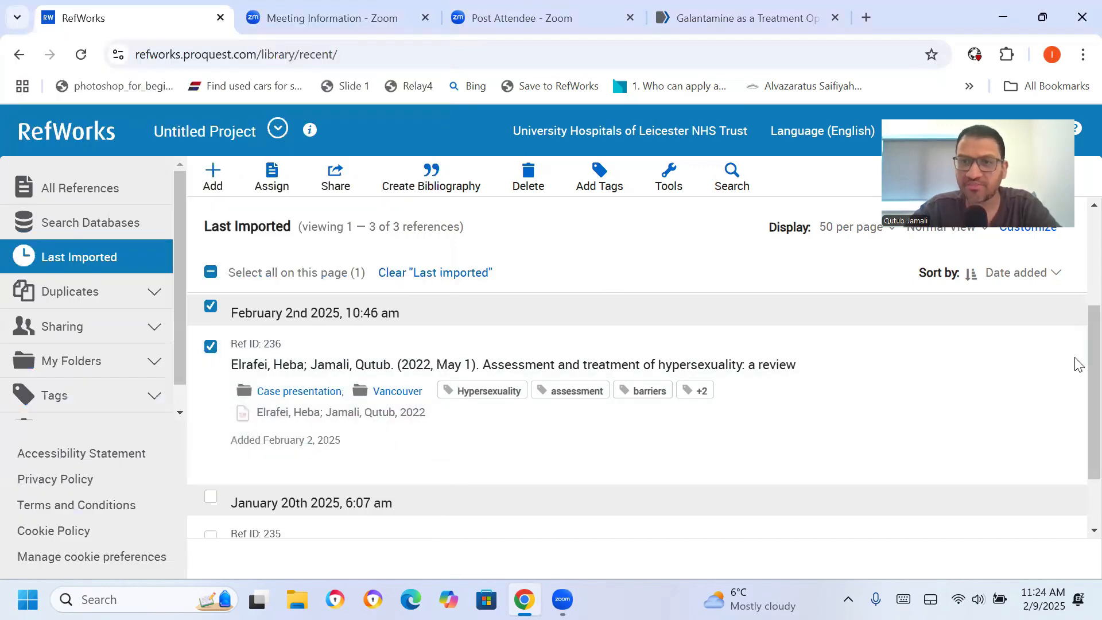
Select all three last imported references and create a bibliography from them.
{"action": "scroll", "coordinate": [1078, 456], "scroll_direction": "down", "scroll_amount": 2}
{"action": "left_click_drag", "start_coordinate": [1075, 423], "coordinate": [1075, 248]}
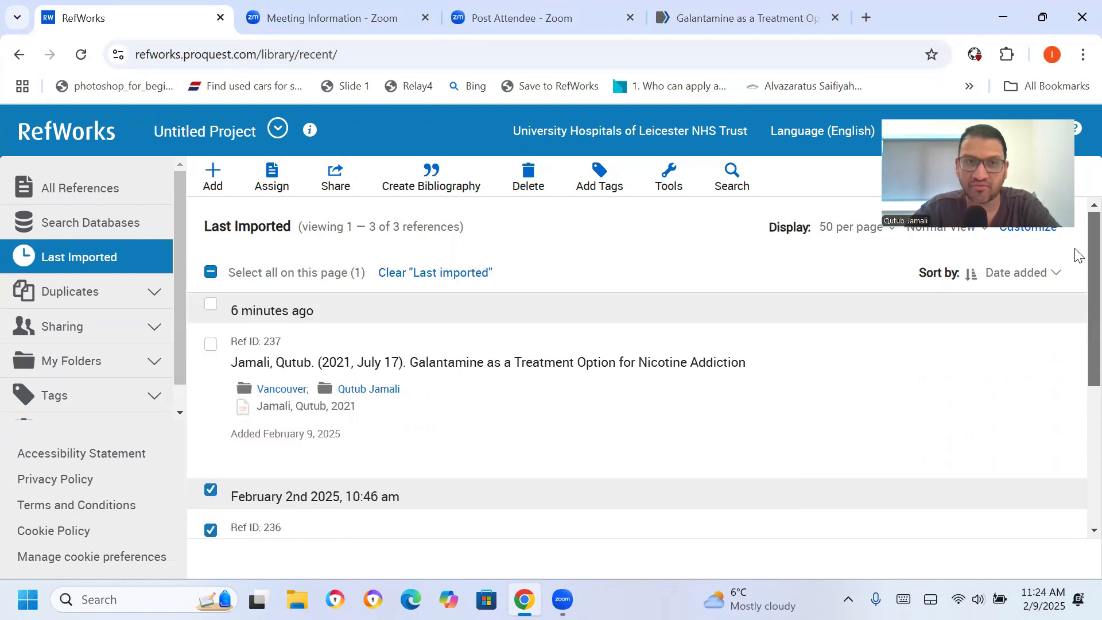
{"action": "left_click", "coordinate": [212, 345]}
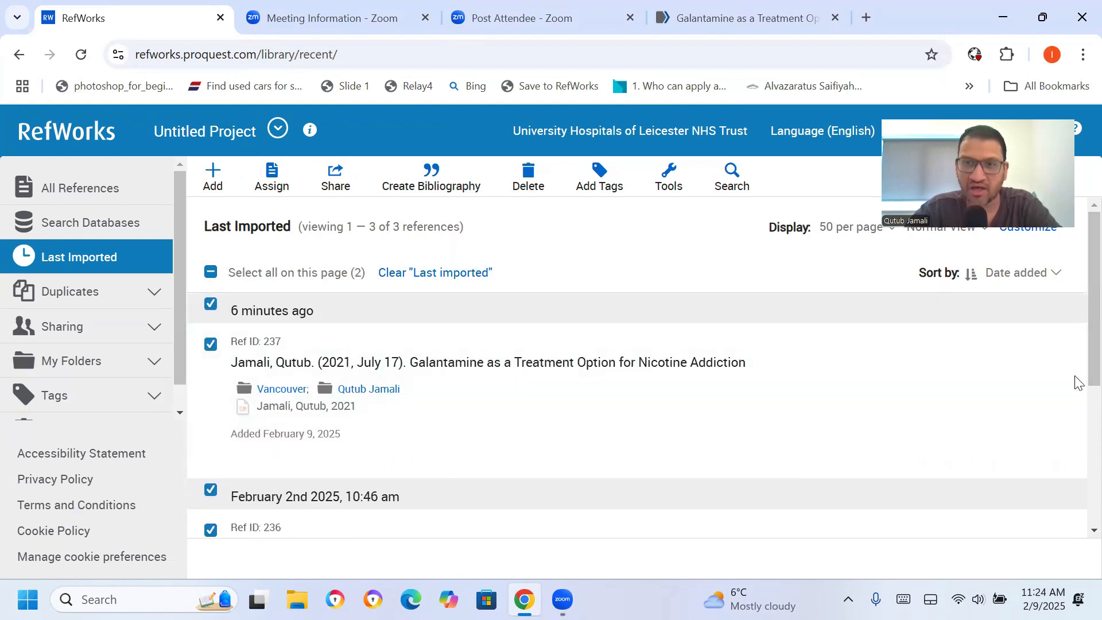
{"action": "left_click_drag", "start_coordinate": [1075, 352], "coordinate": [1074, 508]}
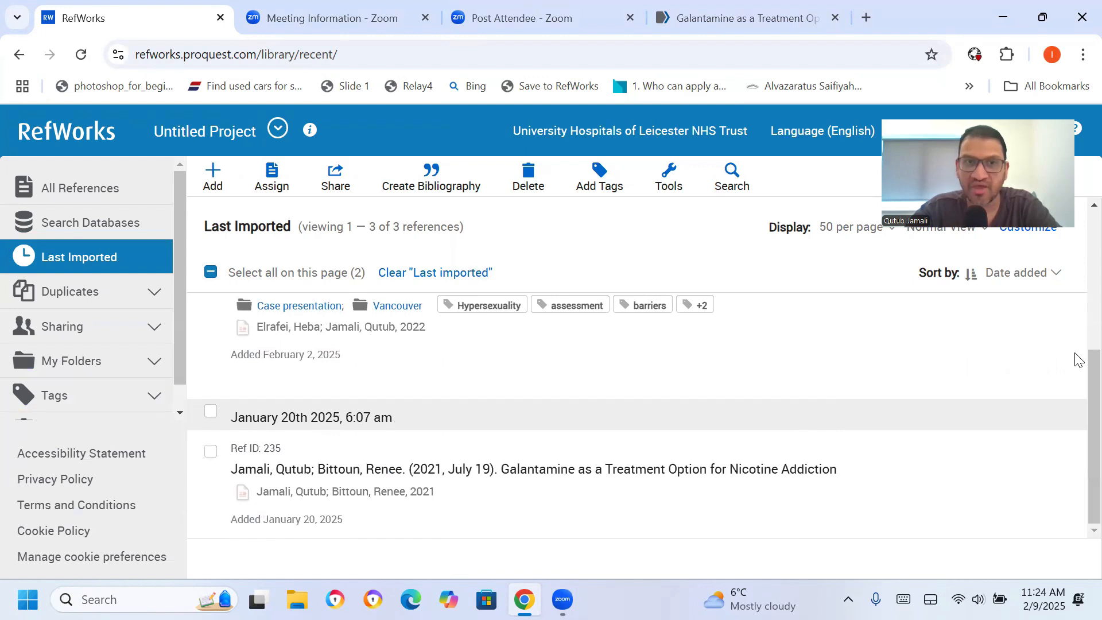
{"action": "left_click", "coordinate": [452, 190]}
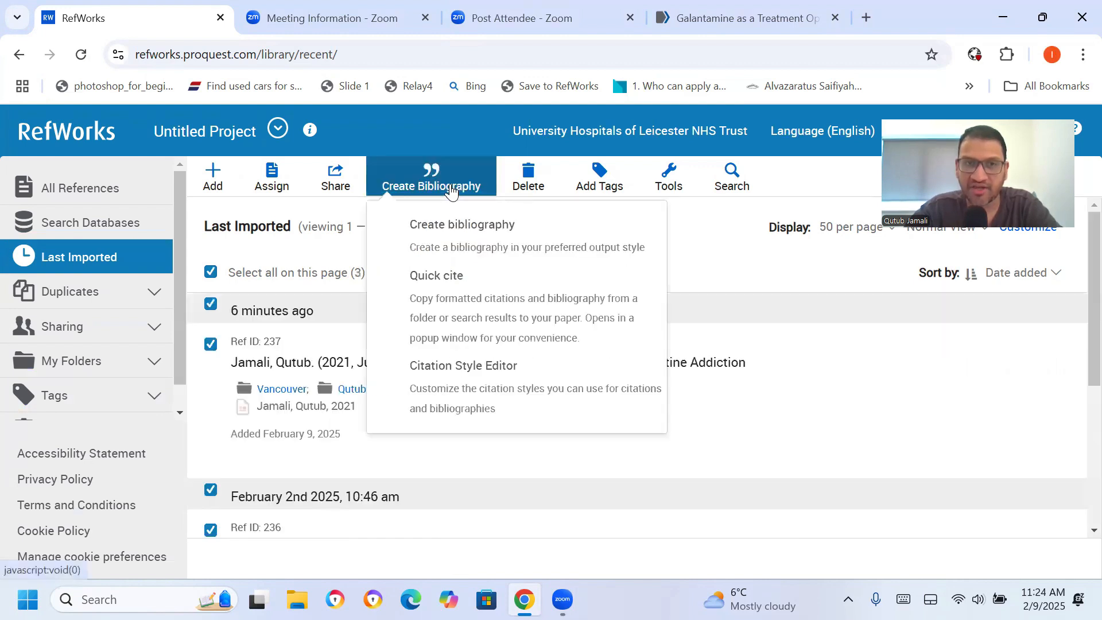
{"action": "left_click", "coordinate": [462, 228]}
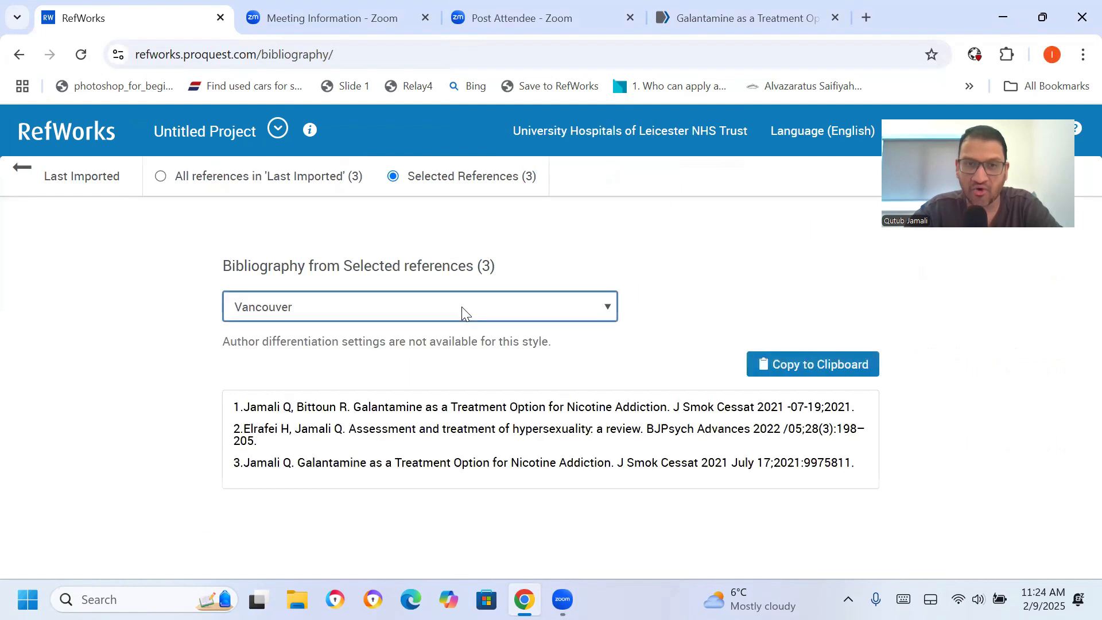
Search the bibliography styles for "American Psych" and apply American Psychological Association 5th edition.
{"action": "left_click", "coordinate": [463, 313]}
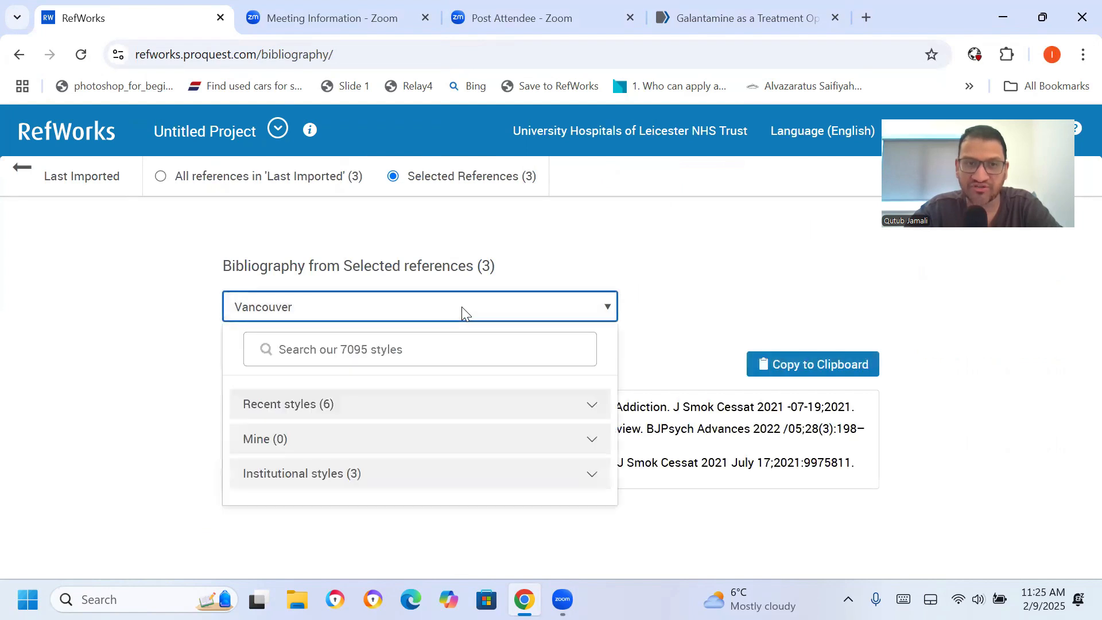
{"action": "left_click", "coordinate": [417, 359]}
{"action": "type", "text": "Amae"}
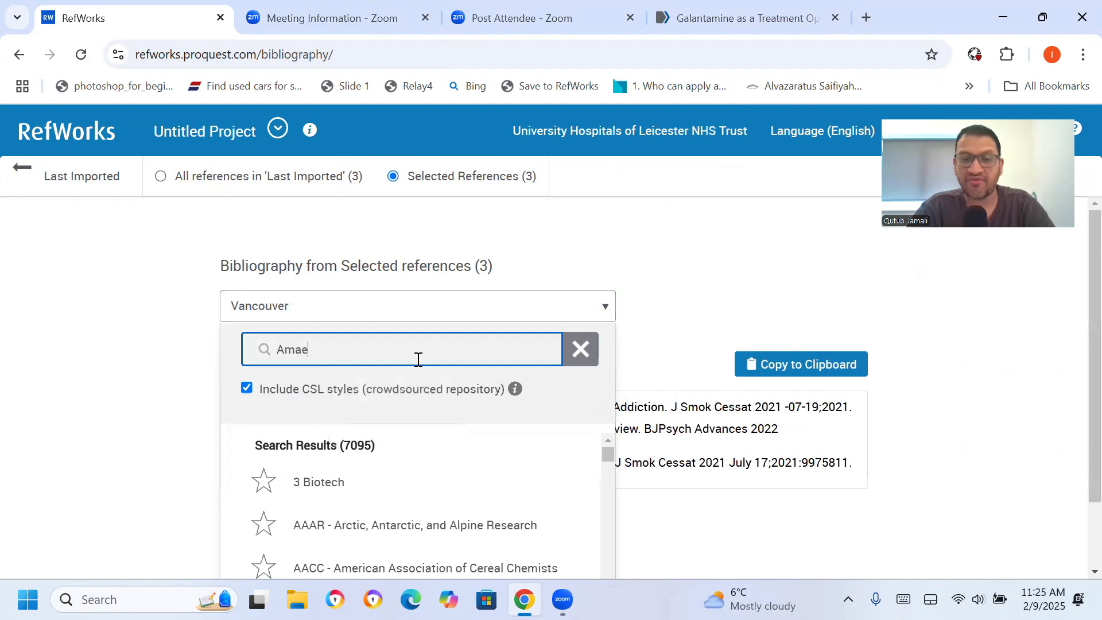
{"action": "type", "text": "rican"}
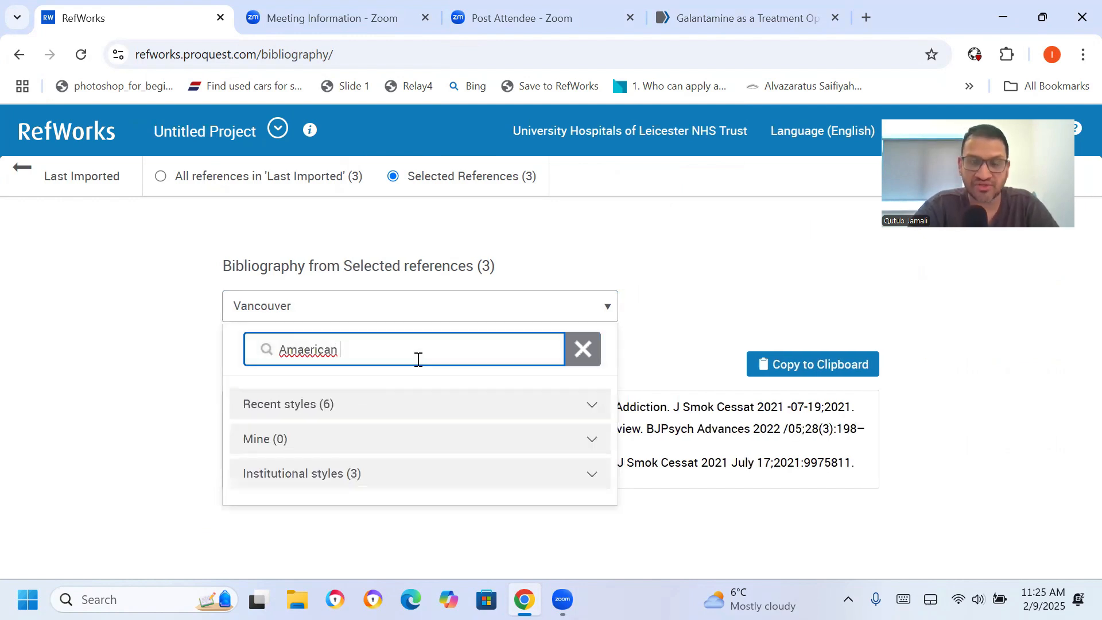
{"action": "key", "text": "BackSpace"}
{"action": "key", "text": "BackSpace"}
{"action": "key", "text": "BackSpace"}
{"action": "key", "text": "BackSpace"}
{"action": "key", "text": "BackSpace"}
{"action": "key", "text": "BackSpace"}
{"action": "key", "text": "BackSpace"}
{"action": "key", "text": "BackSpace"}
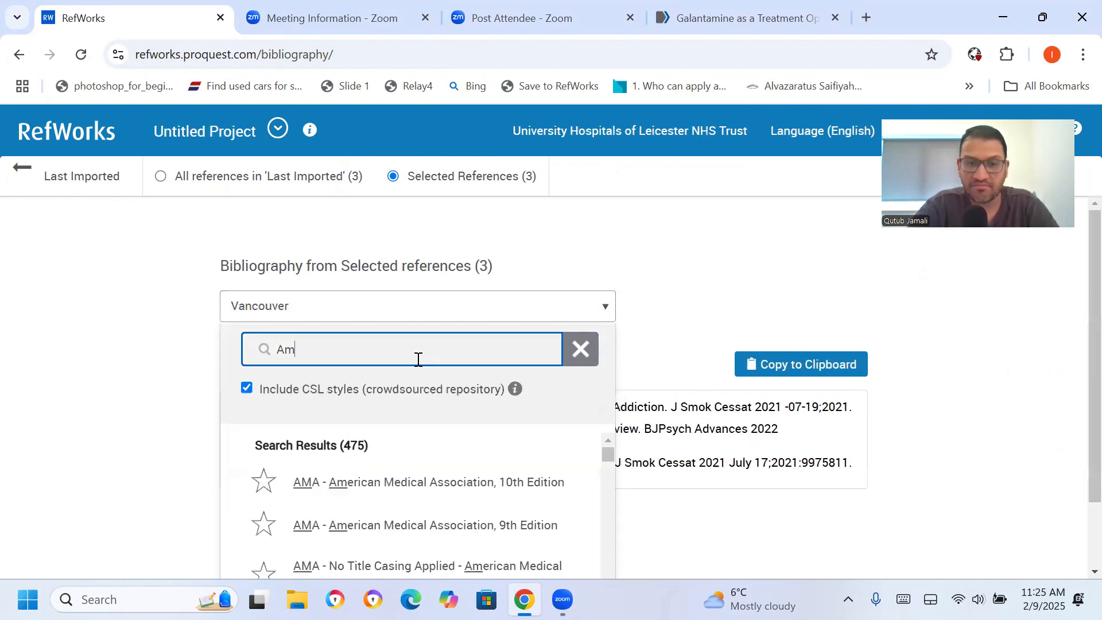
{"action": "type", "text": "erican "}
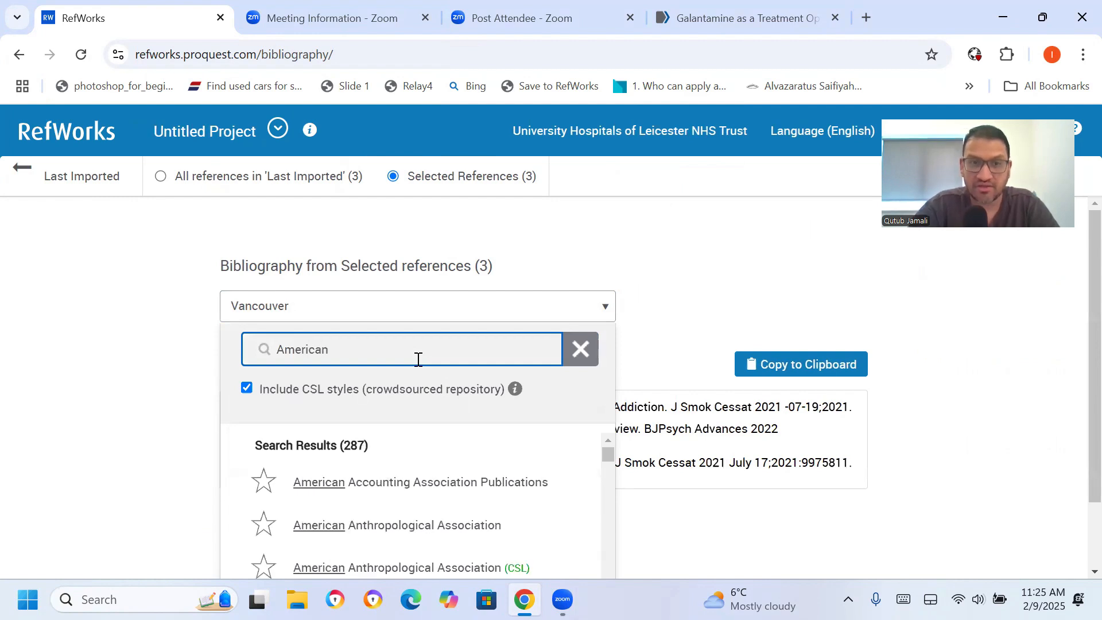
{"action": "type", "text": "P"}
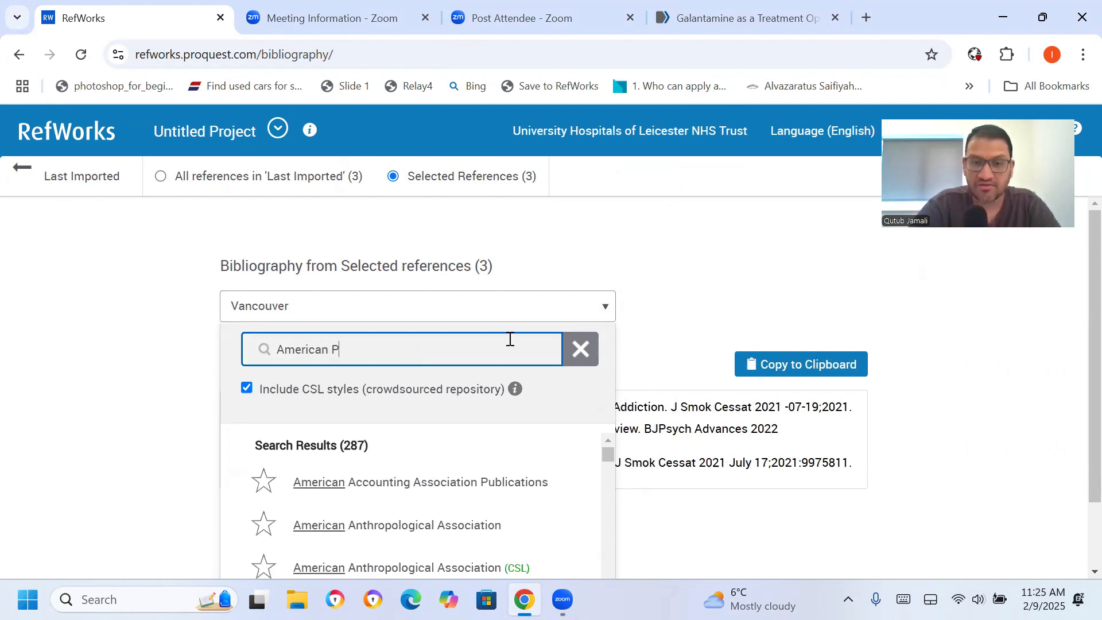
{"action": "type", "text": "sych"}
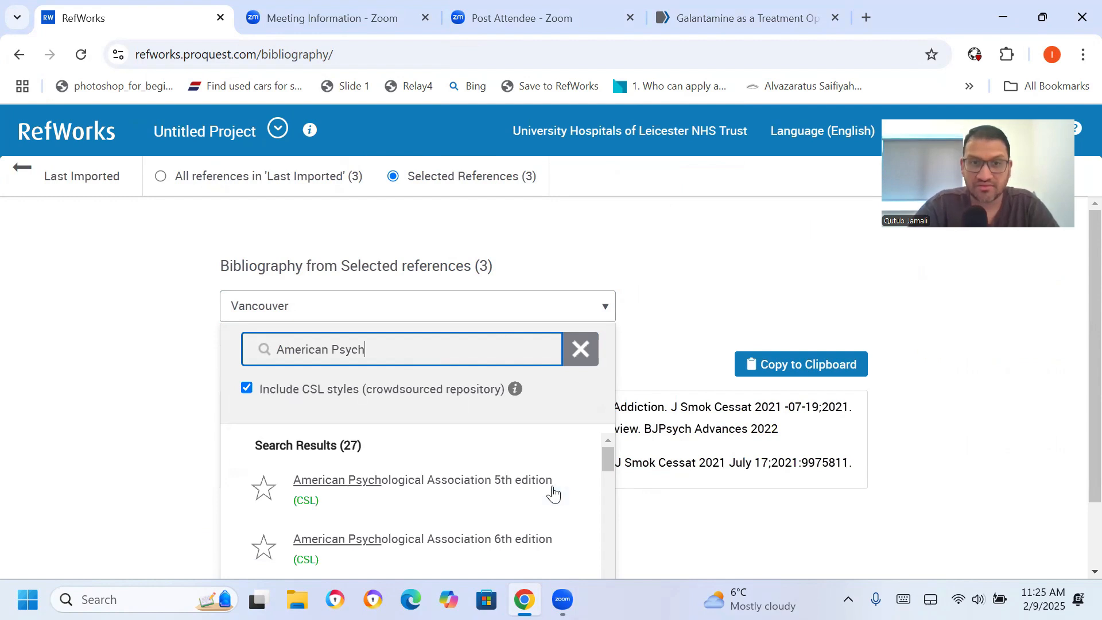
{"action": "left_click", "coordinate": [512, 490]}
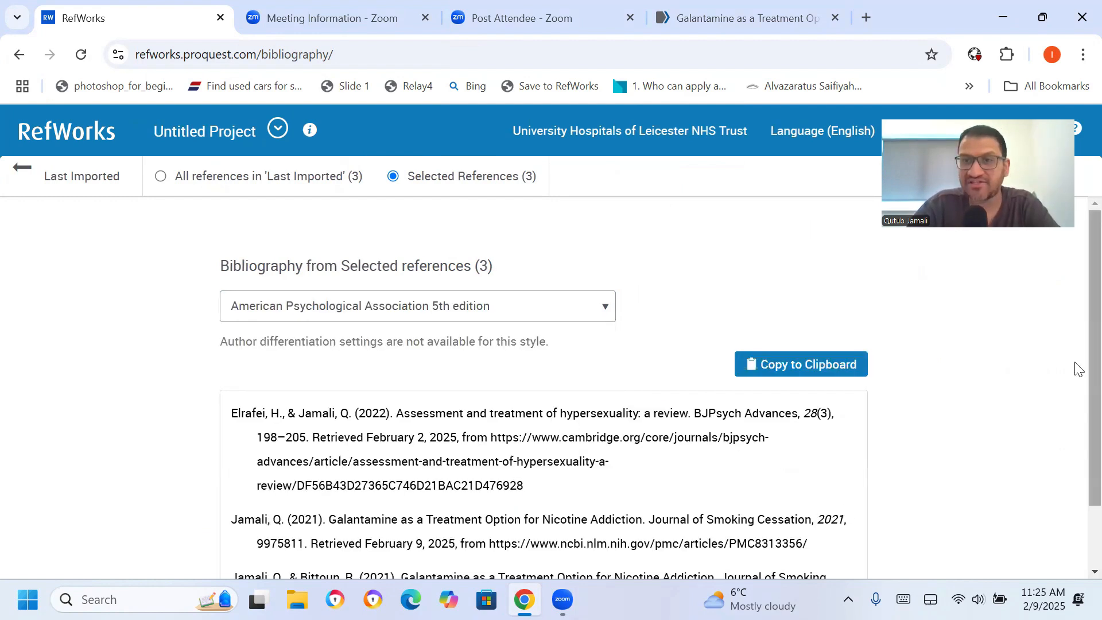
Review the three-reference bibliography, copy it to the clipboard, and return to the last imported references.
{"action": "left_click_drag", "start_coordinate": [1094, 308], "coordinate": [1094, 453]}
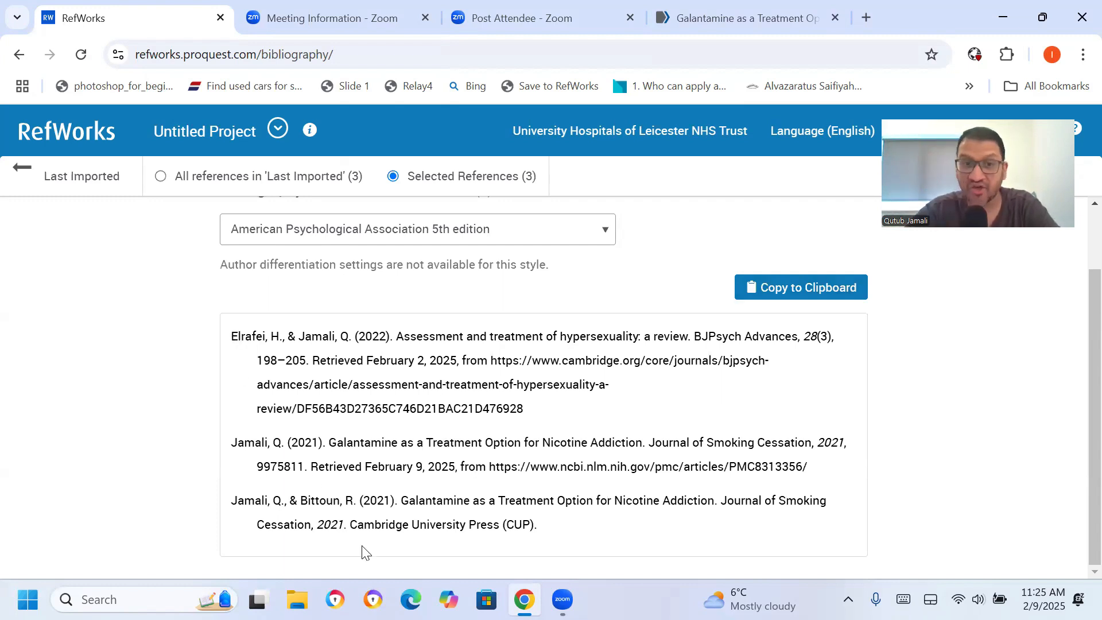
{"action": "left_click", "coordinate": [805, 291]}
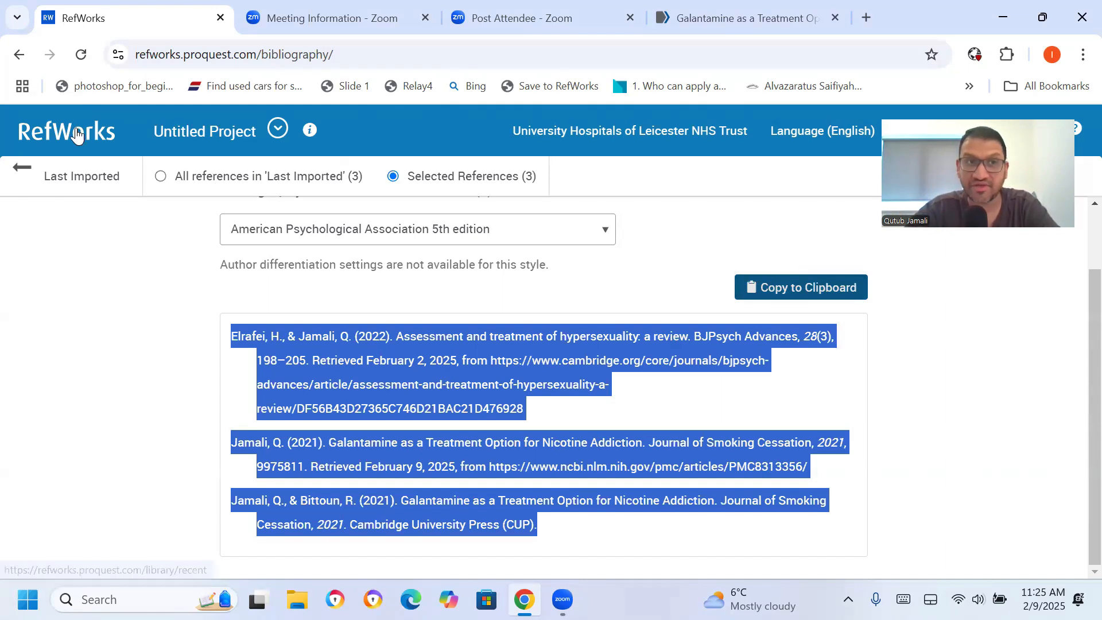
{"action": "left_click", "coordinate": [80, 175]}
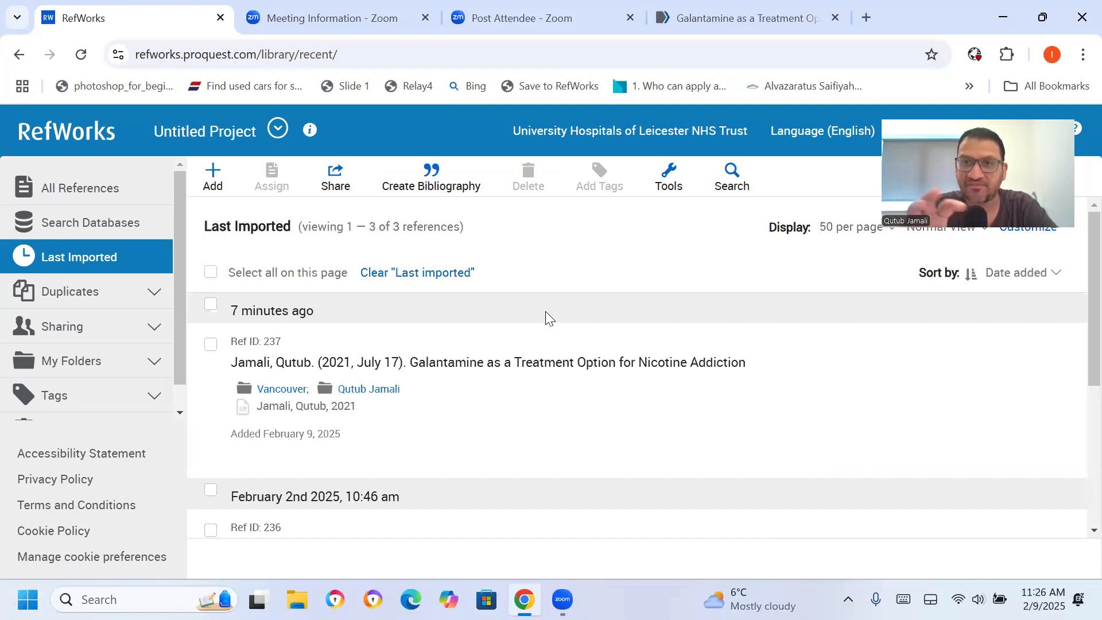
Expand the folder list and open the Addiction folder to view its references.
{"action": "left_click_drag", "start_coordinate": [180, 270], "coordinate": [180, 336]}
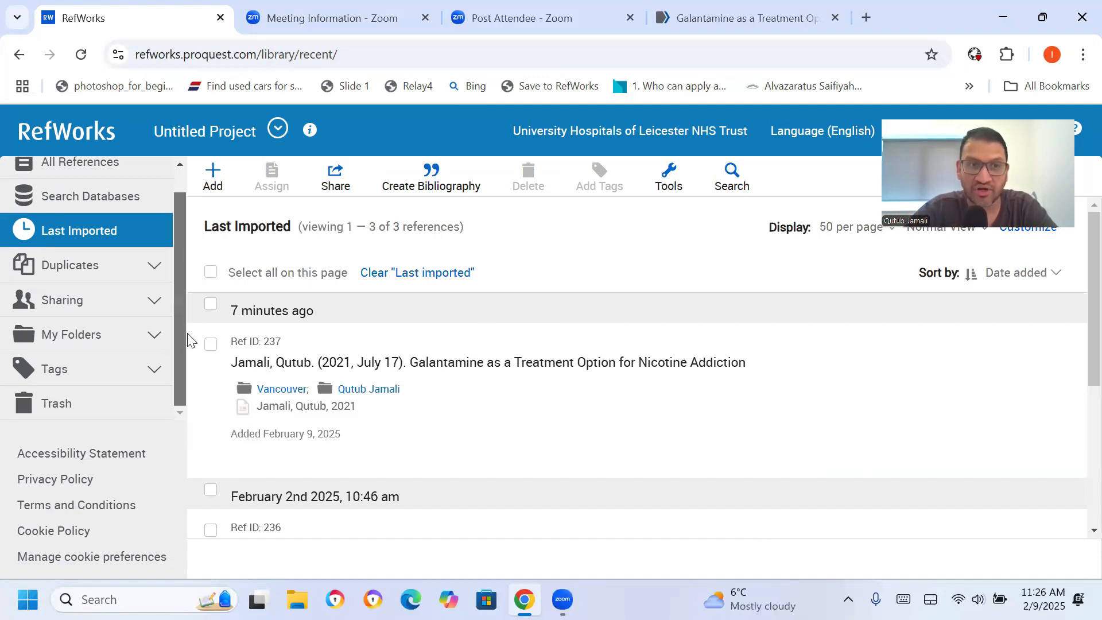
{"action": "left_click", "coordinate": [166, 338]}
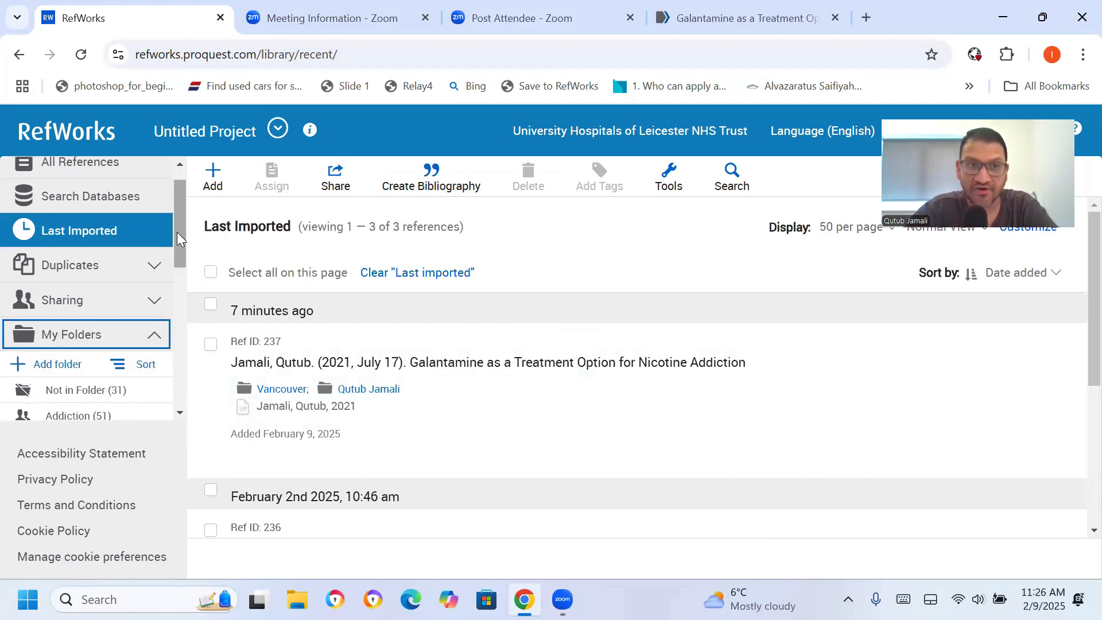
{"action": "left_click_drag", "start_coordinate": [177, 231], "coordinate": [181, 283]}
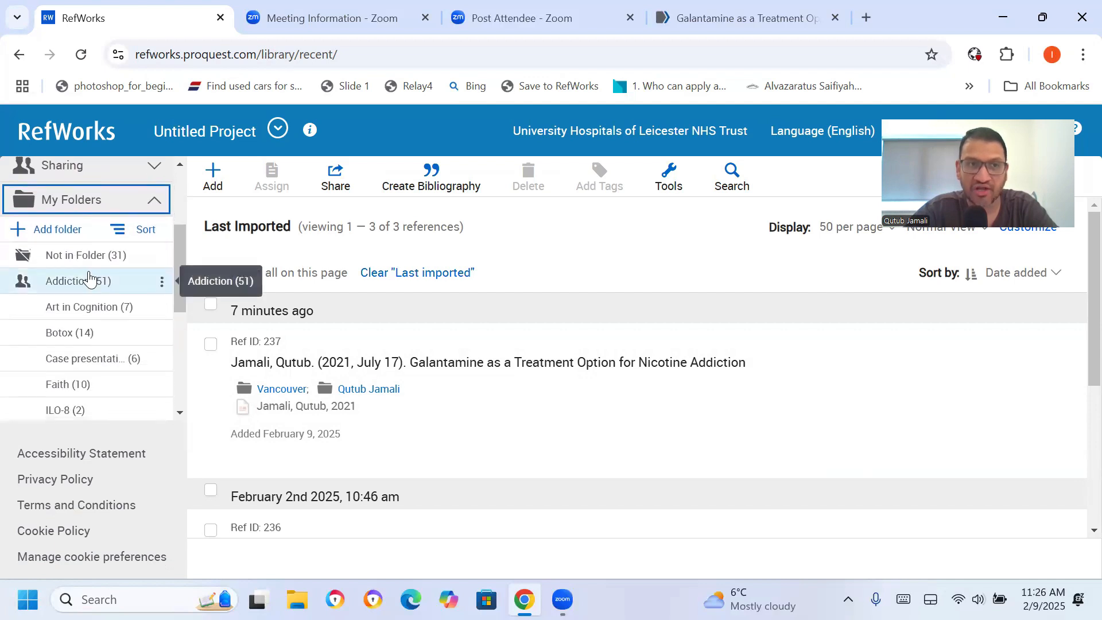
{"action": "left_click", "coordinate": [89, 279]}
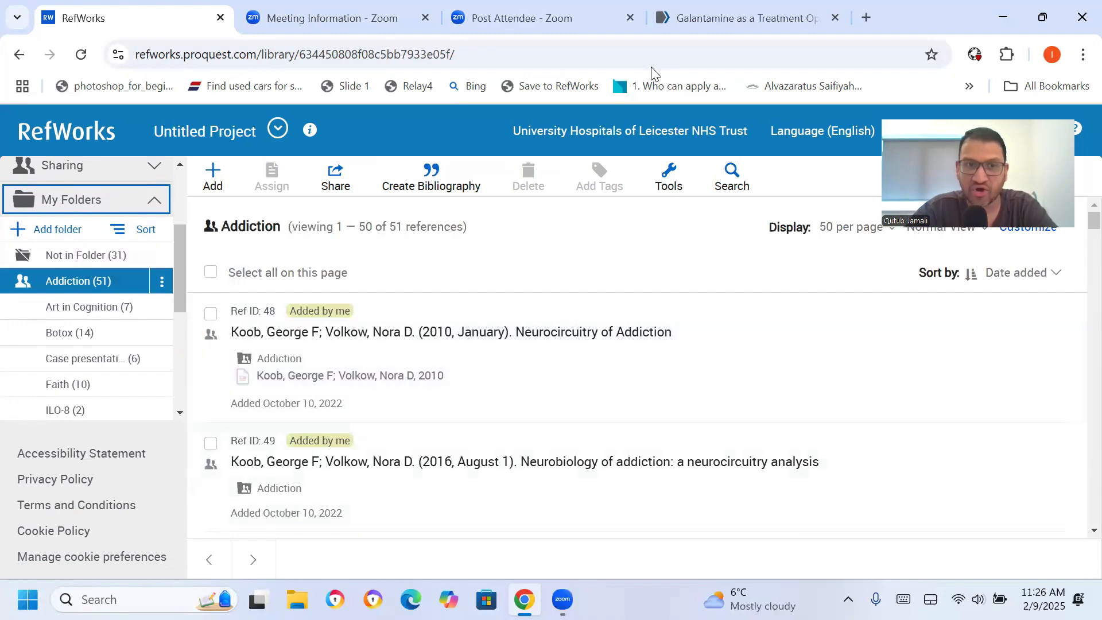
{"action": "left_click_drag", "start_coordinate": [1075, 221], "coordinate": [1075, 151]}
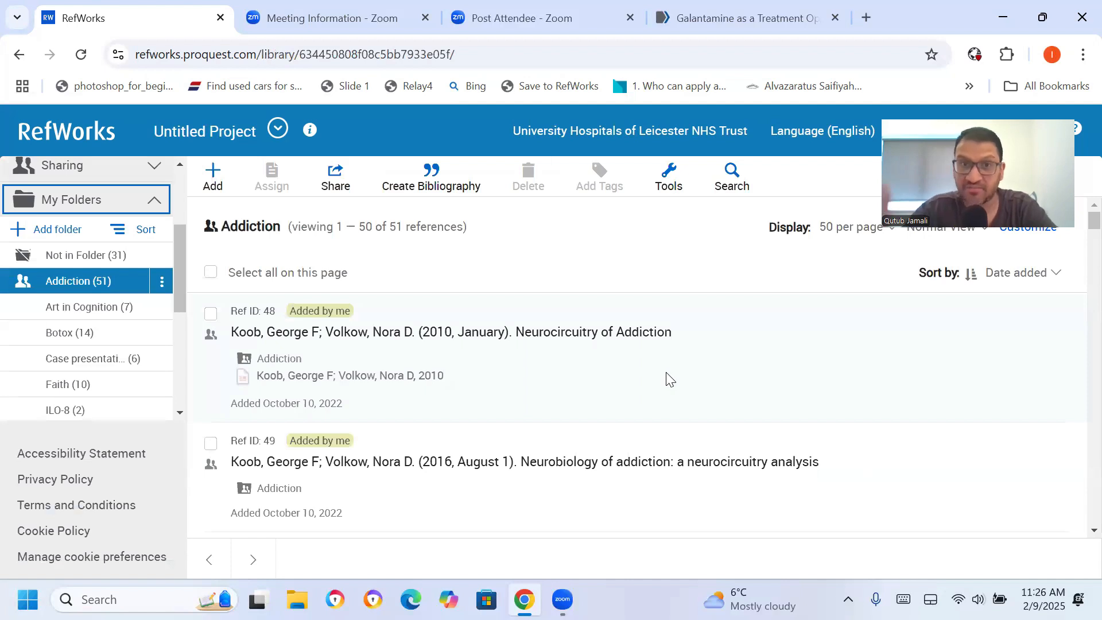
Create a bibliography of all references in the Addiction folder, copy it to the clipboard, and return to the library.
{"action": "left_click", "coordinate": [426, 188]}
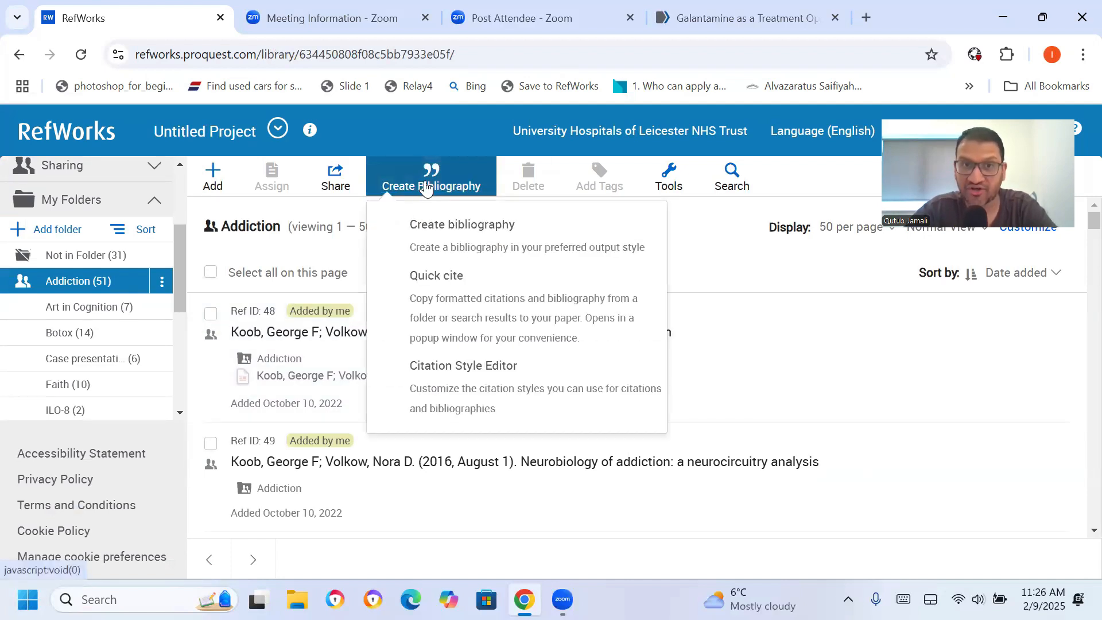
{"action": "left_click", "coordinate": [433, 246]}
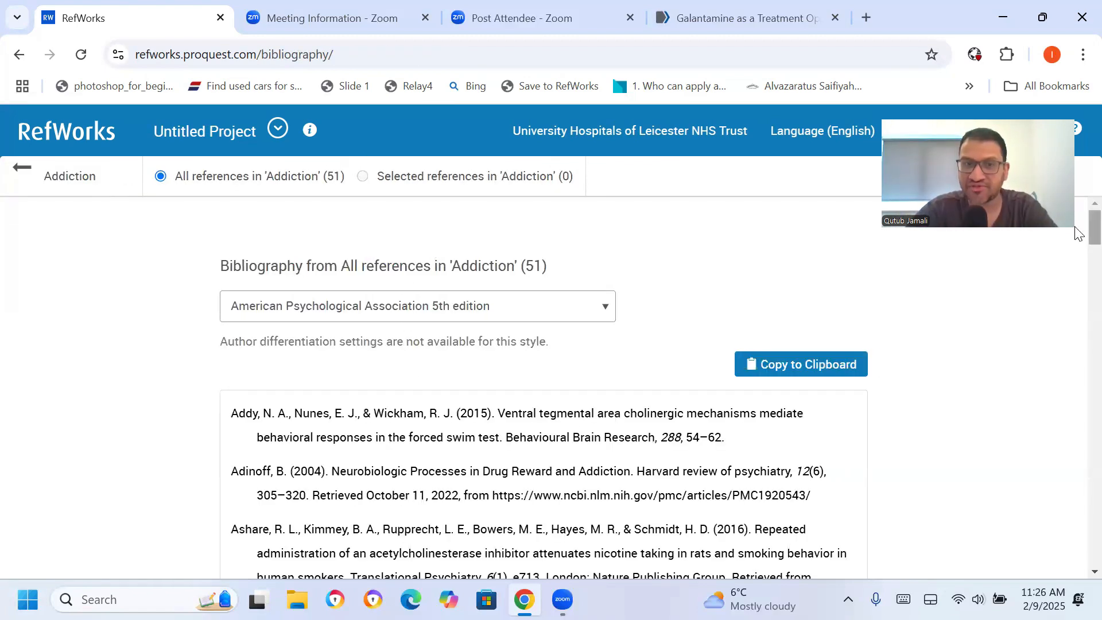
{"action": "scroll", "coordinate": [1078, 233], "scroll_direction": "down", "scroll_amount": 20}
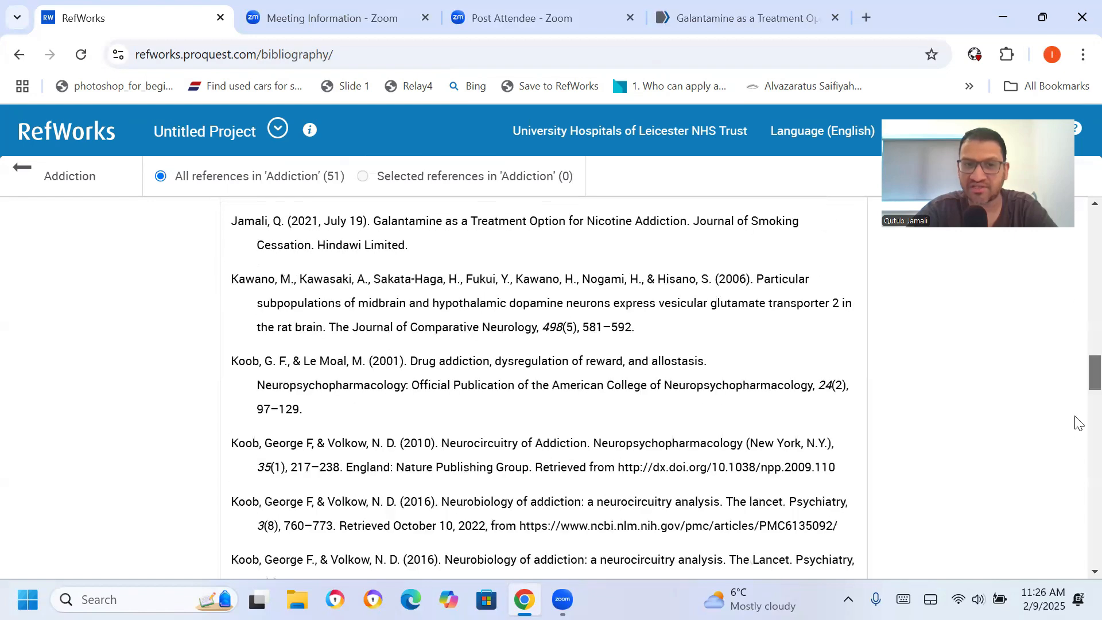
{"action": "left_click_drag", "start_coordinate": [1075, 416], "coordinate": [1074, 176]}
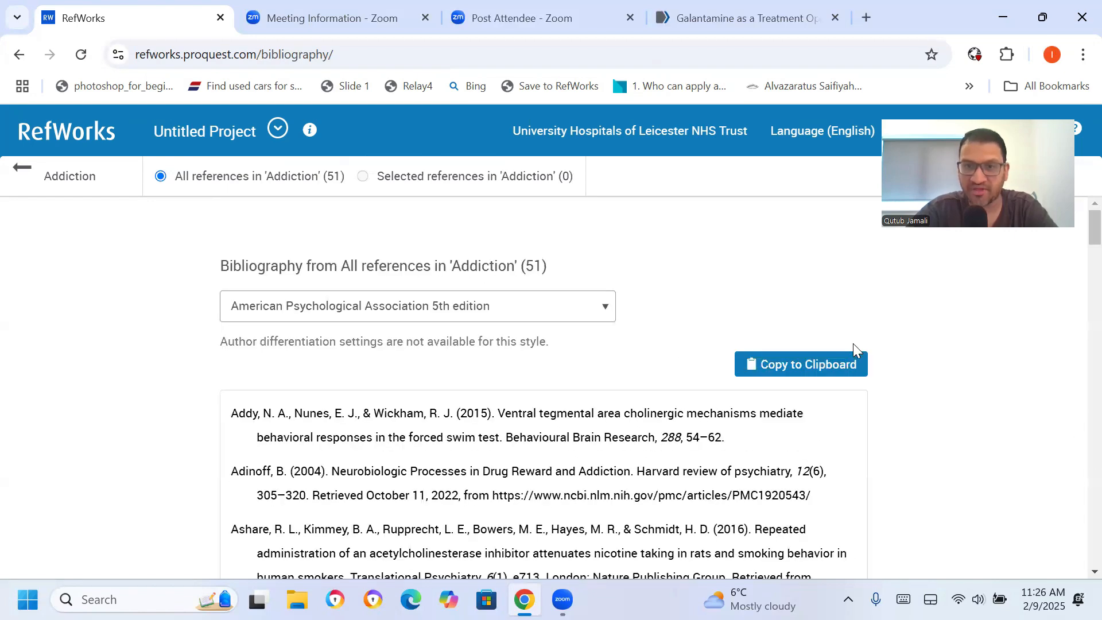
{"action": "left_click", "coordinate": [820, 367]}
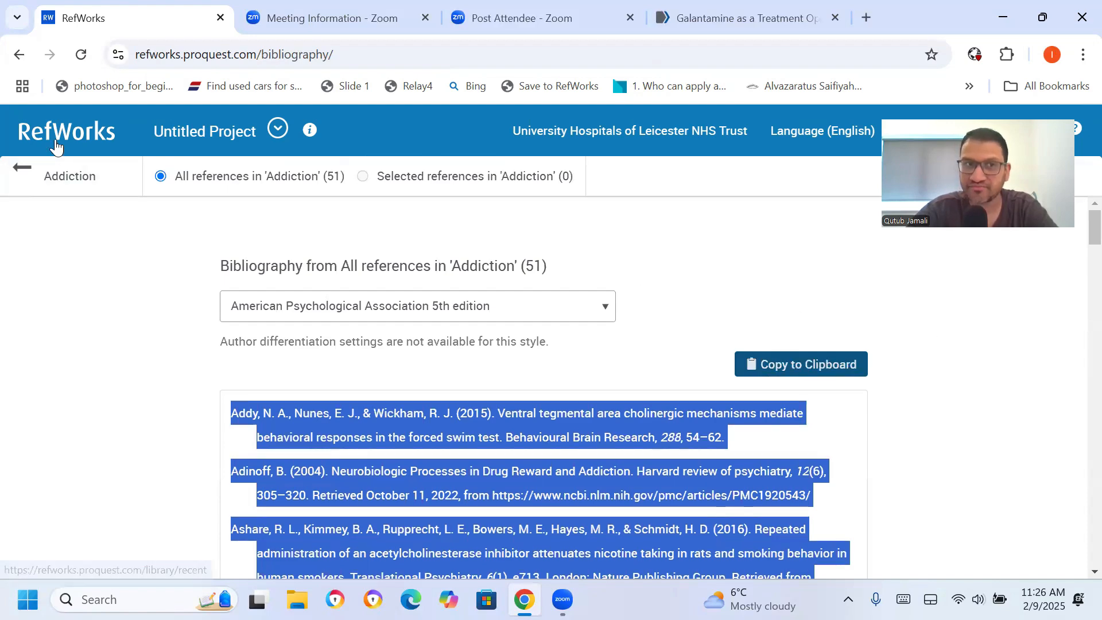
{"action": "left_click", "coordinate": [56, 147]}
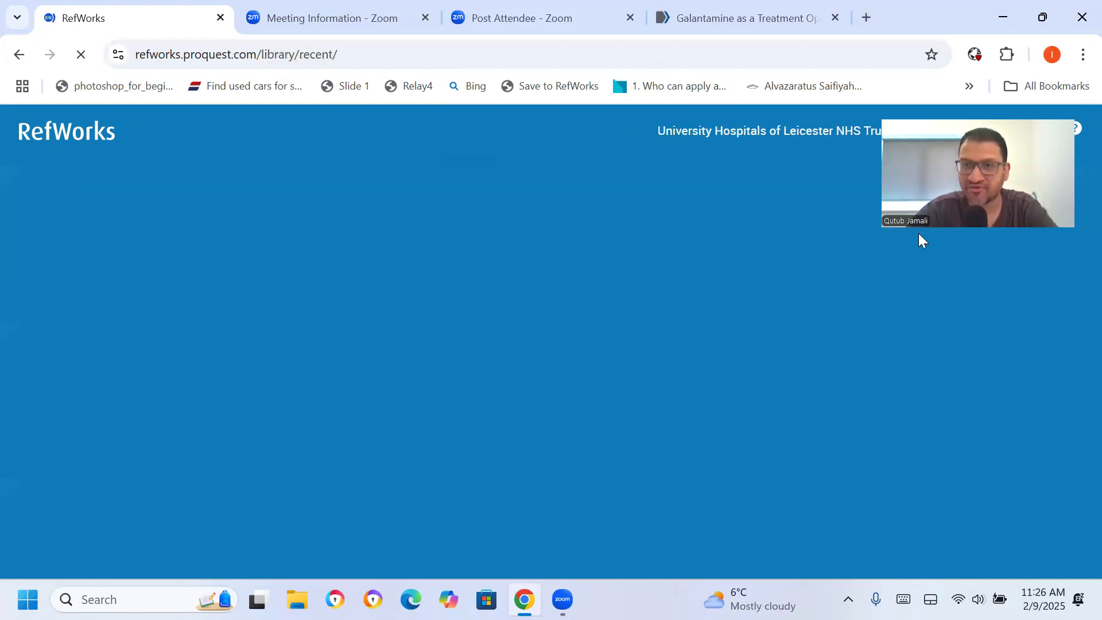